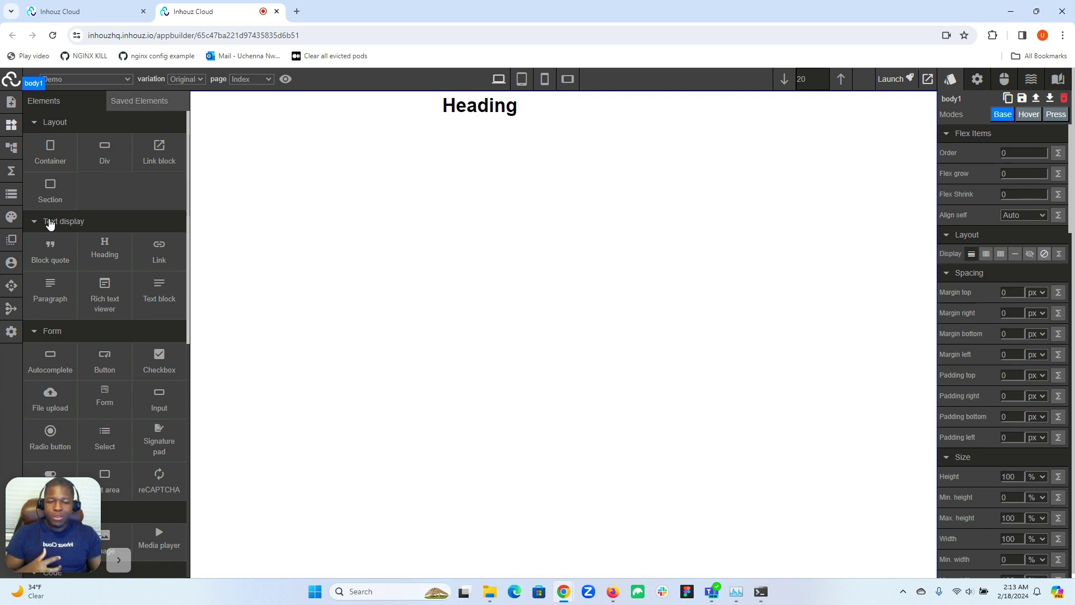
- Select the heading on the canvas and display its attributes
left_click(11, 132)
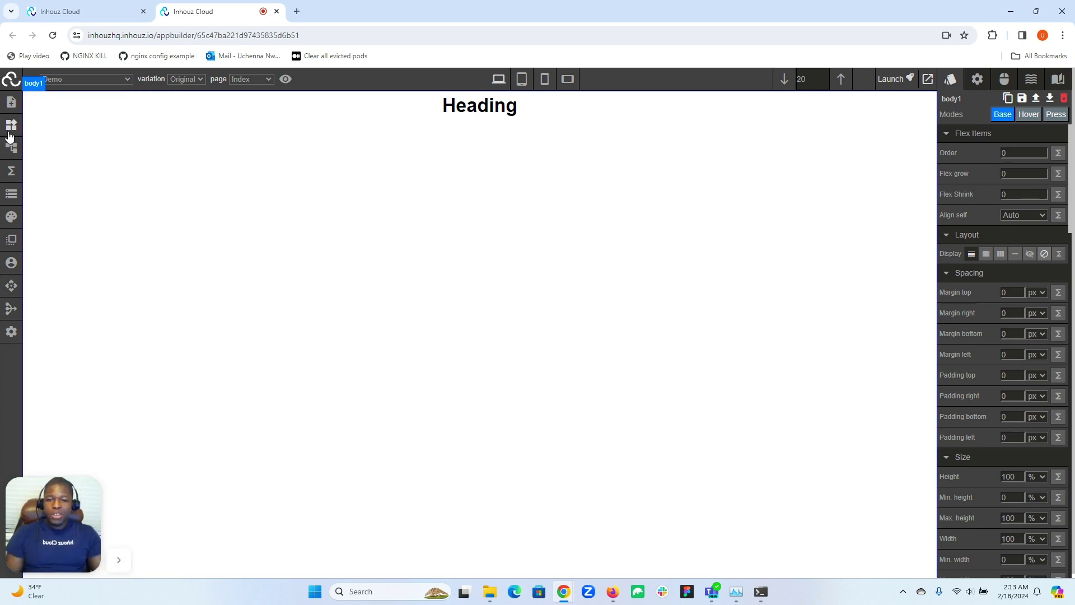
left_click(480, 110)
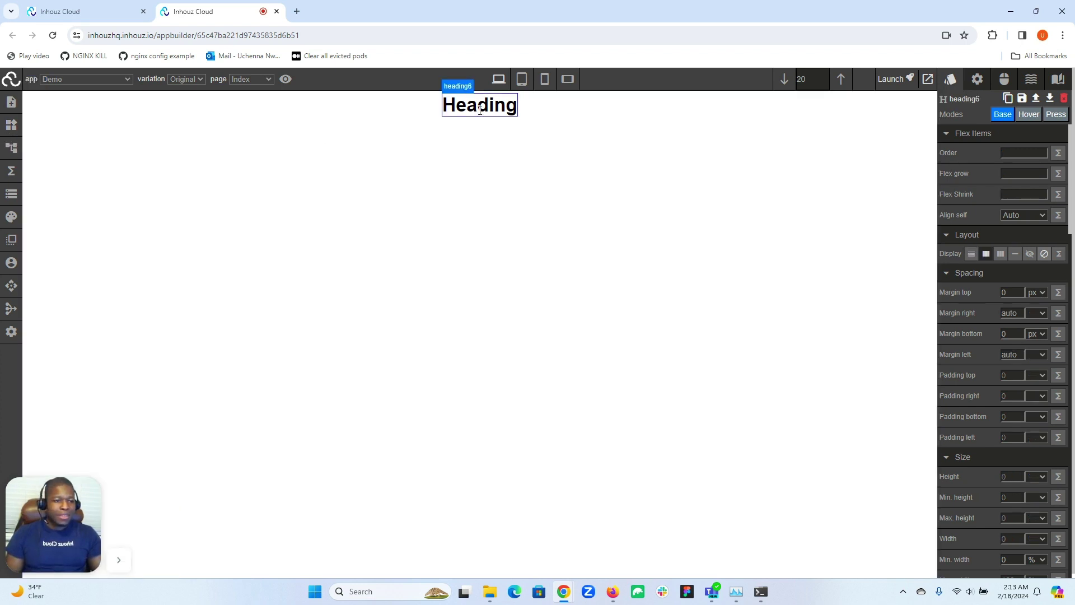
left_click(977, 81)
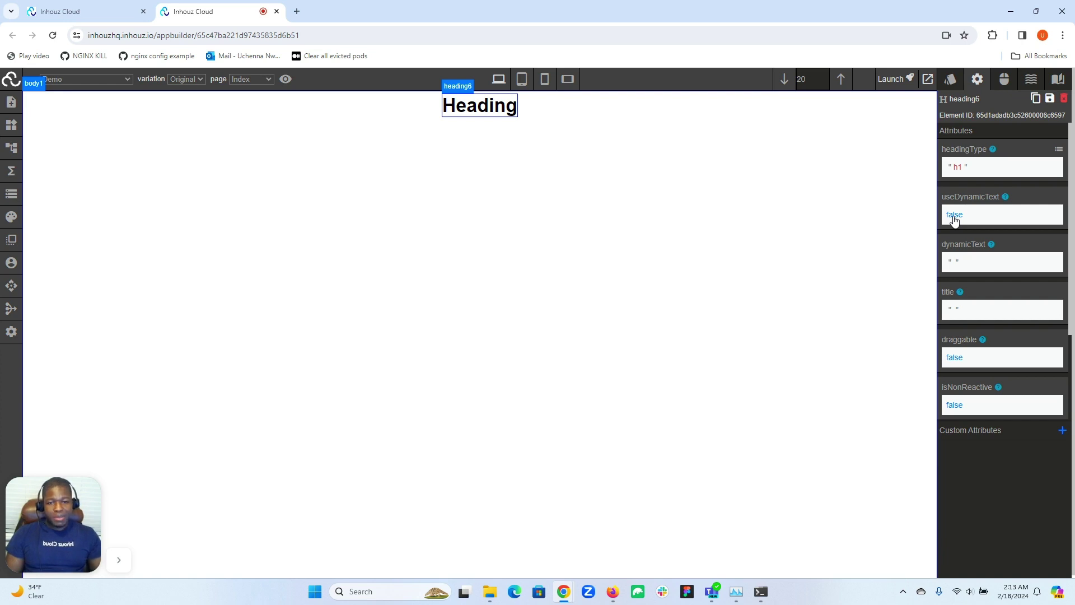
- Add a text block to the page below the heading and select it
left_click(10, 128)
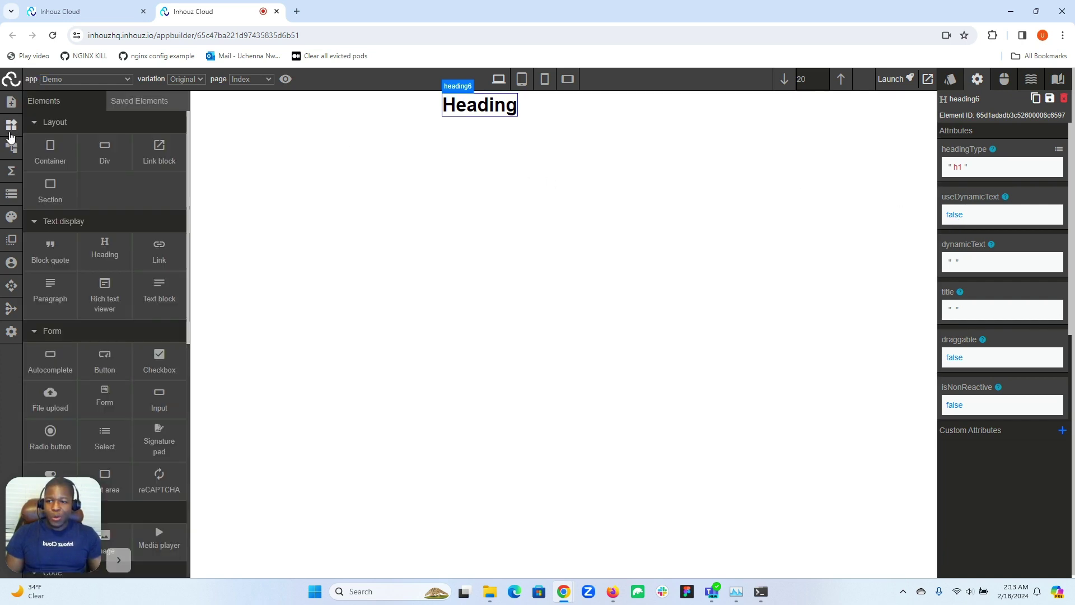
left_click_drag(143, 300, 255, 242)
left_click(67, 129)
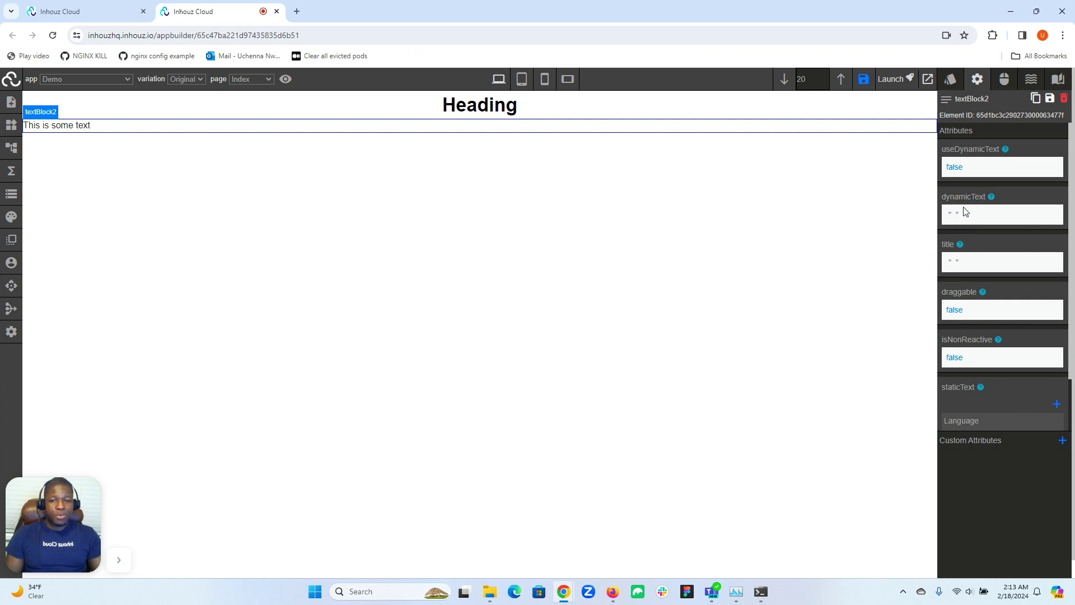
- Examine the heading's staticText attribute, its default language entry and the form for adding a new language, leaving the form without adding anything
left_click(486, 105)
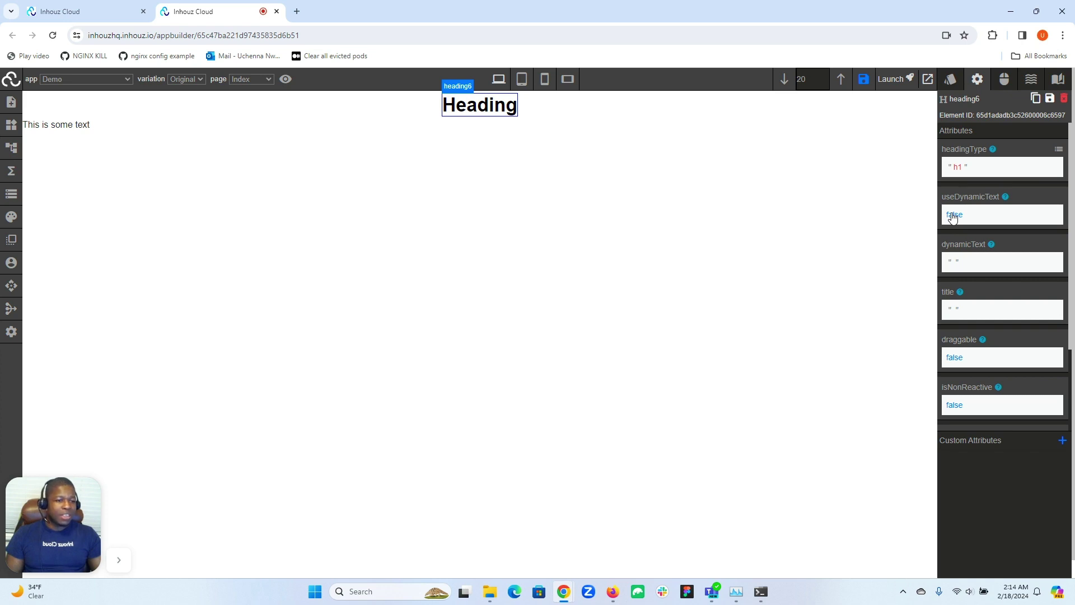
scroll(954, 219, "down", 2)
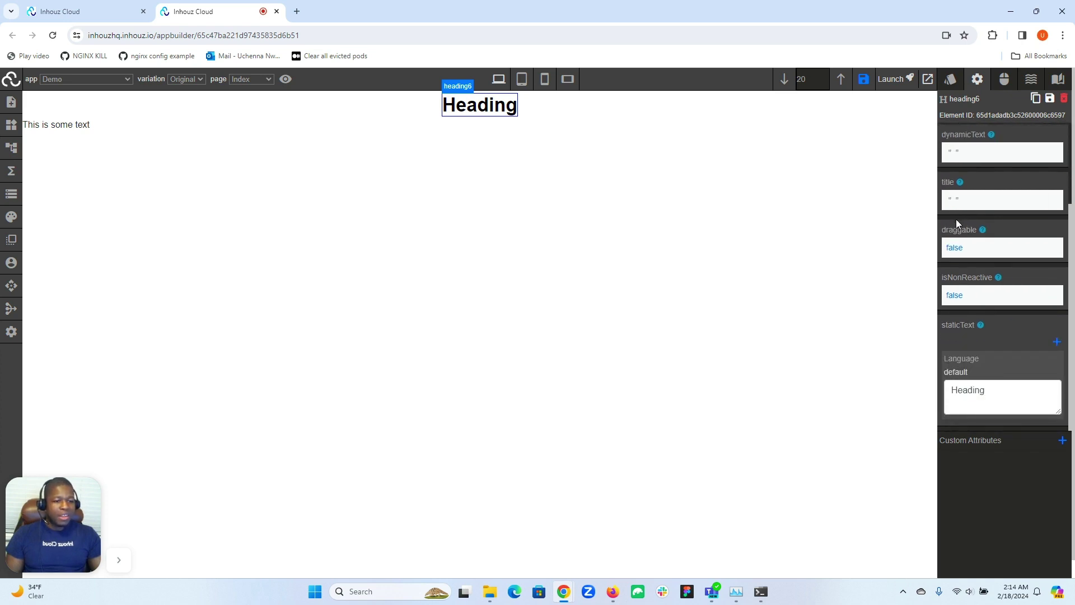
double_click(959, 370)
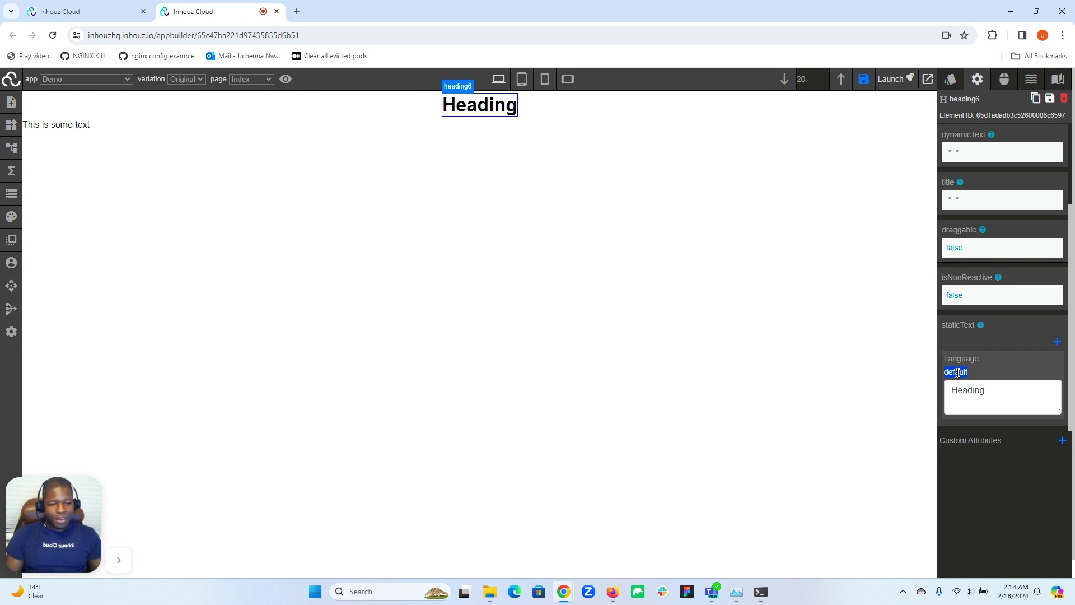
left_click(1056, 342)
scroll(996, 390, "down", 2)
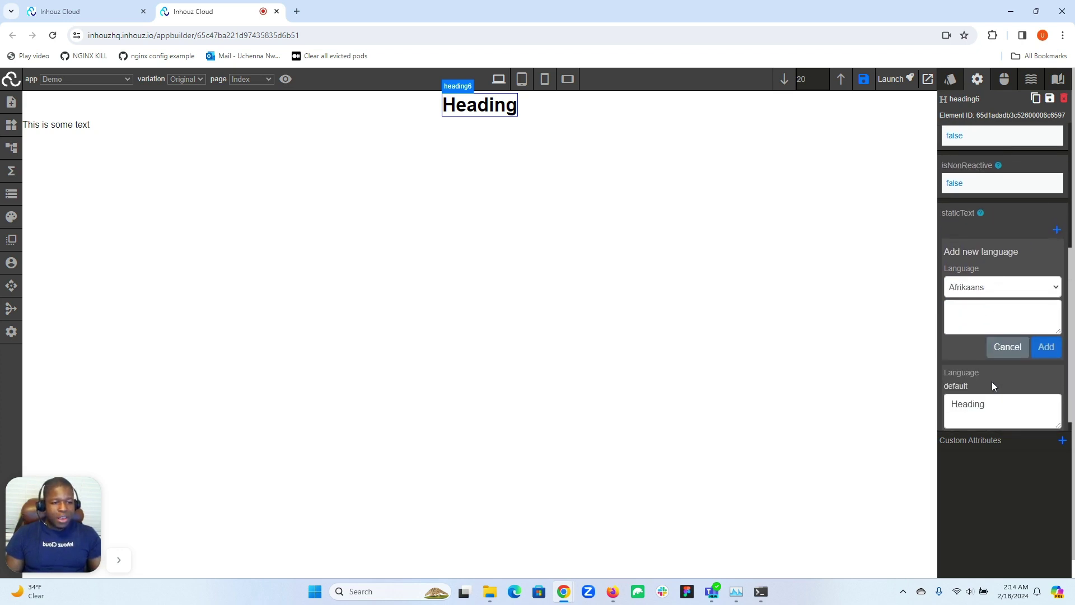
scroll(977, 394, "down", 1)
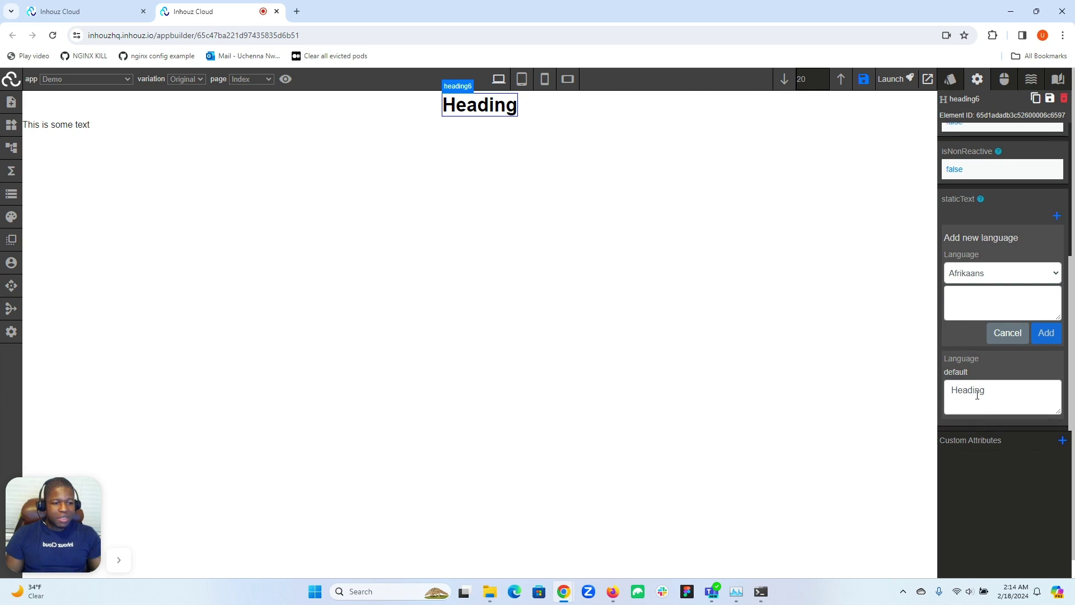
left_click(997, 334)
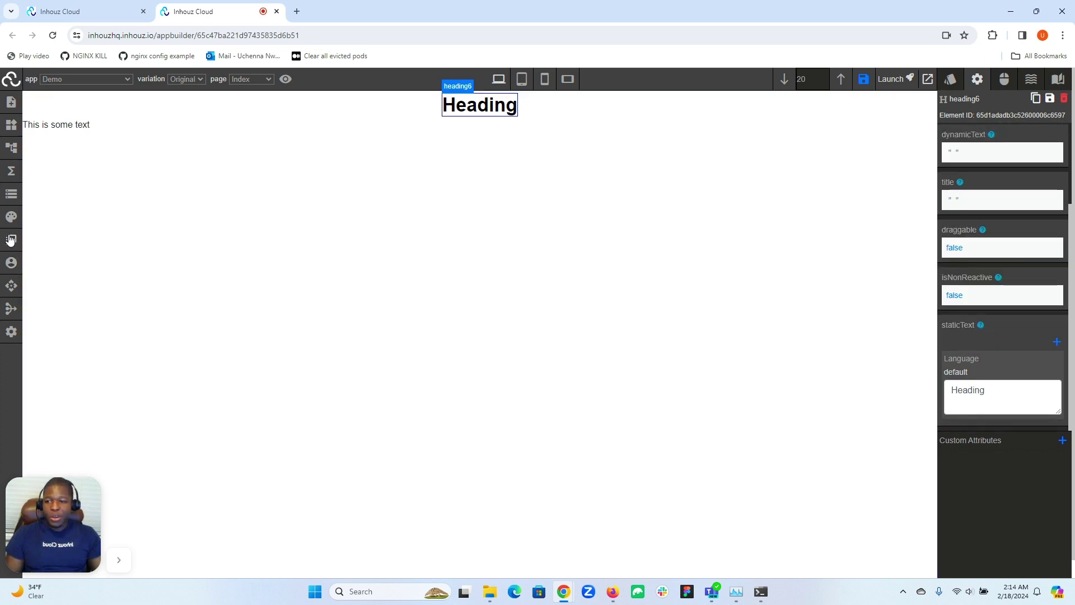
- Inspect the lang property in the live app data and view the app's On app load lifecycle functions
left_click(11, 195)
scroll(140, 255, "down", 1)
double_click(88, 403)
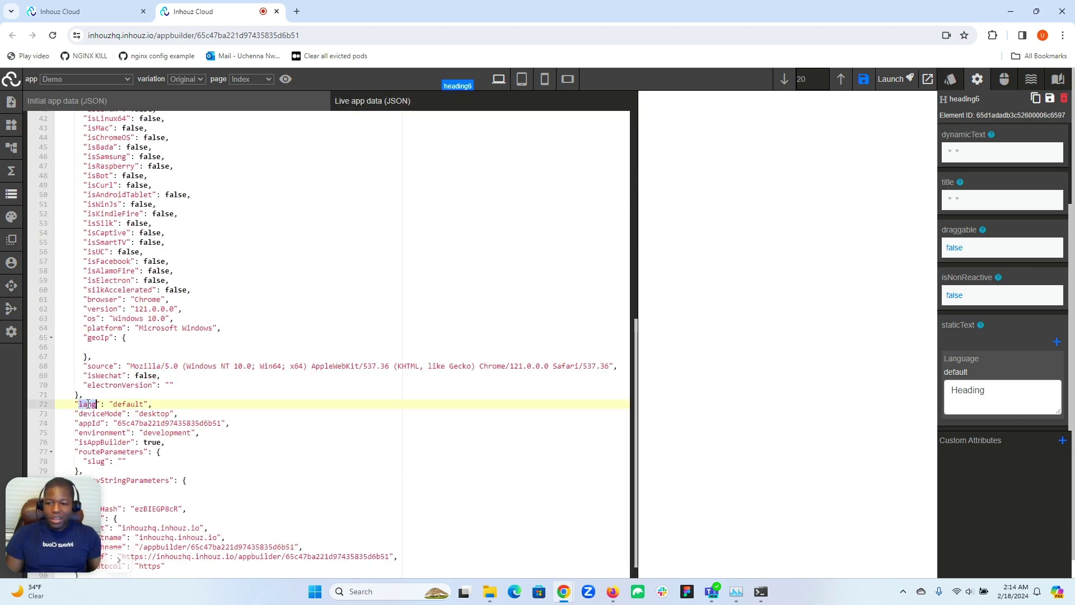
double_click(115, 404)
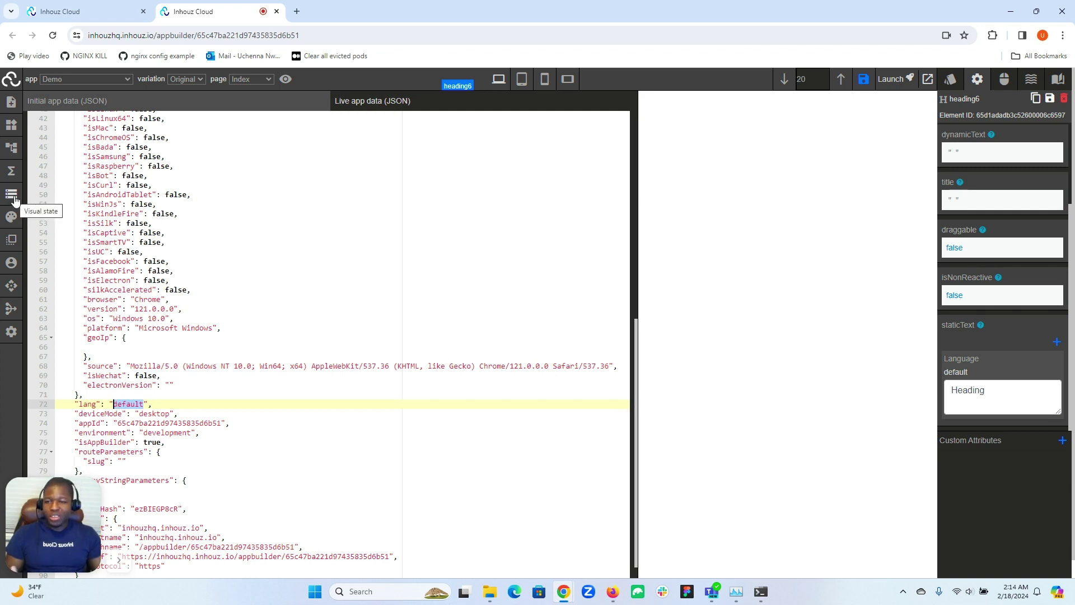
left_click(12, 170)
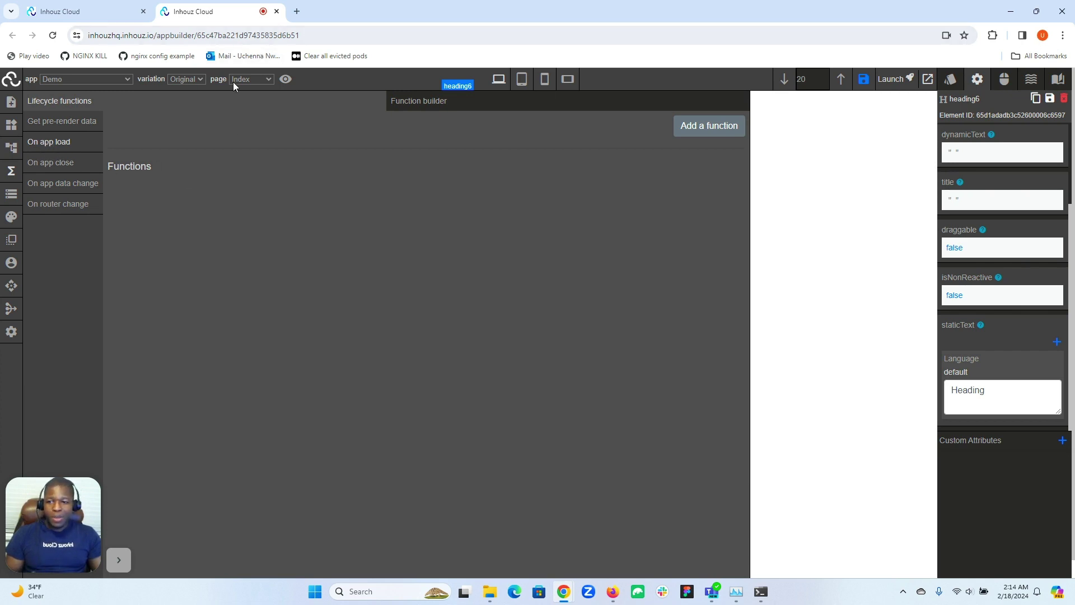
left_click(14, 174)
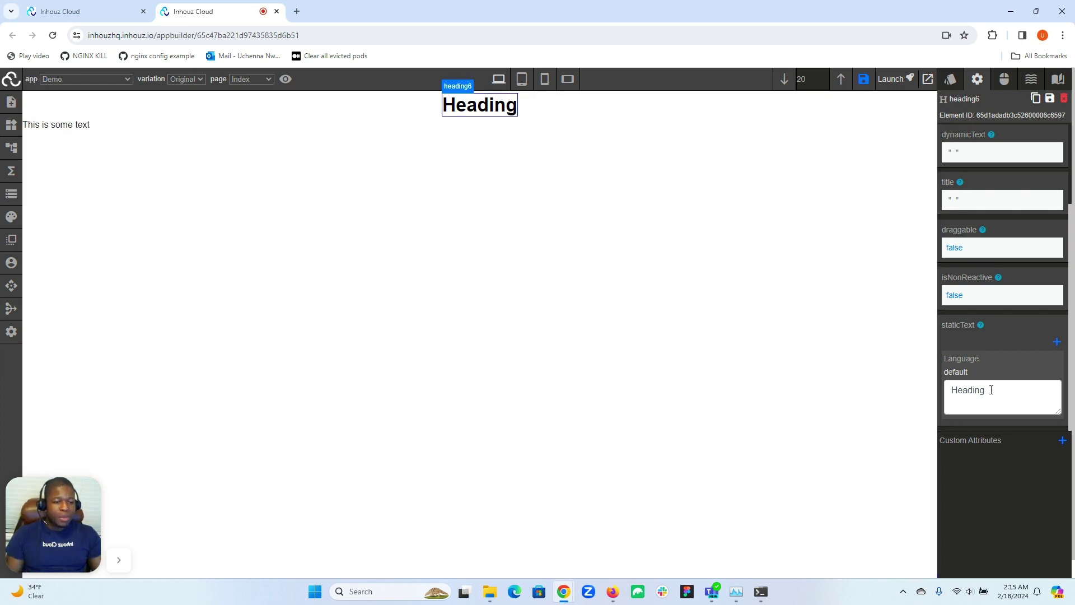
- Edit the heading directly on the canvas so that it reads "Heading is great"
scroll(991, 389, "up", 2)
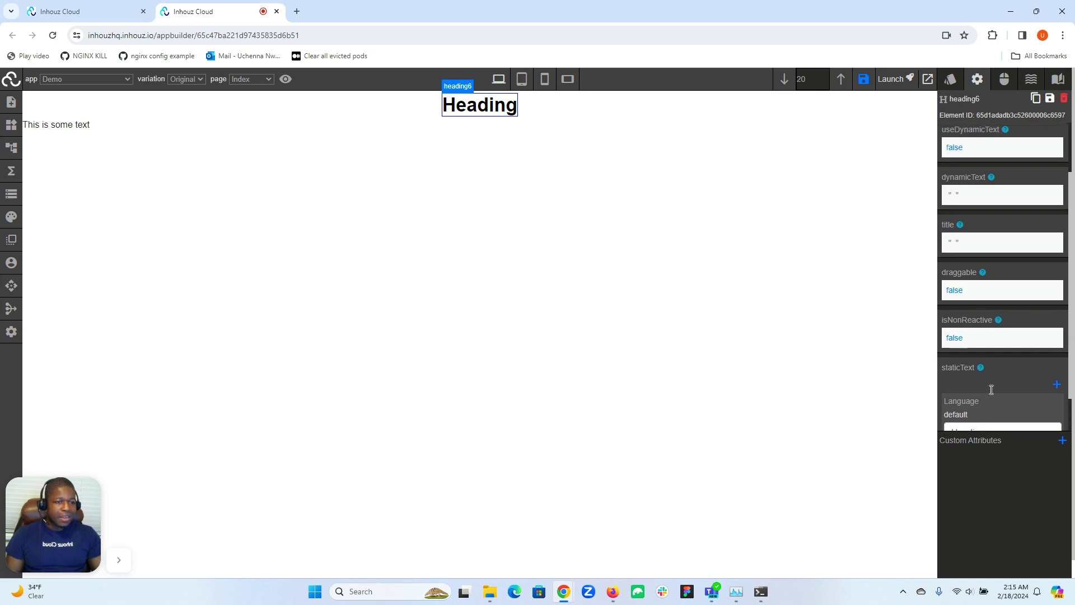
scroll(991, 389, "down", 2)
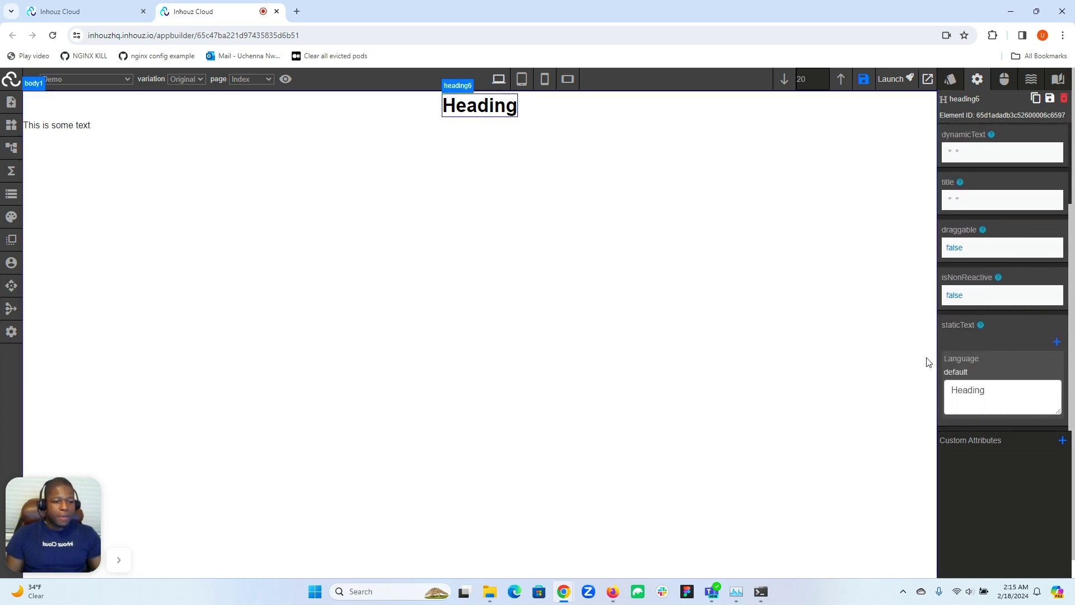
double_click(511, 106)
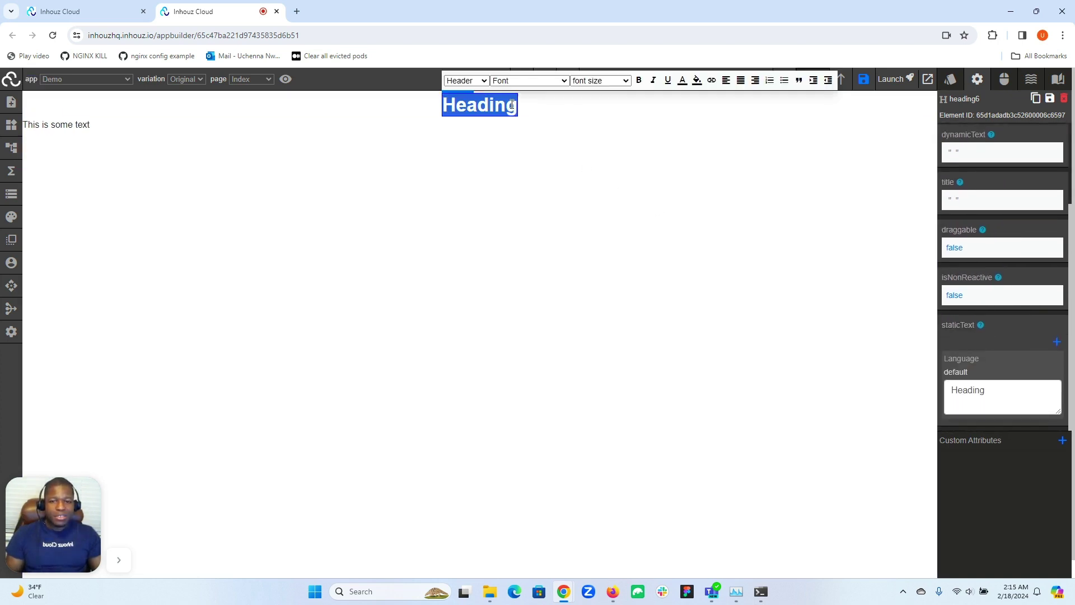
left_click(512, 104)
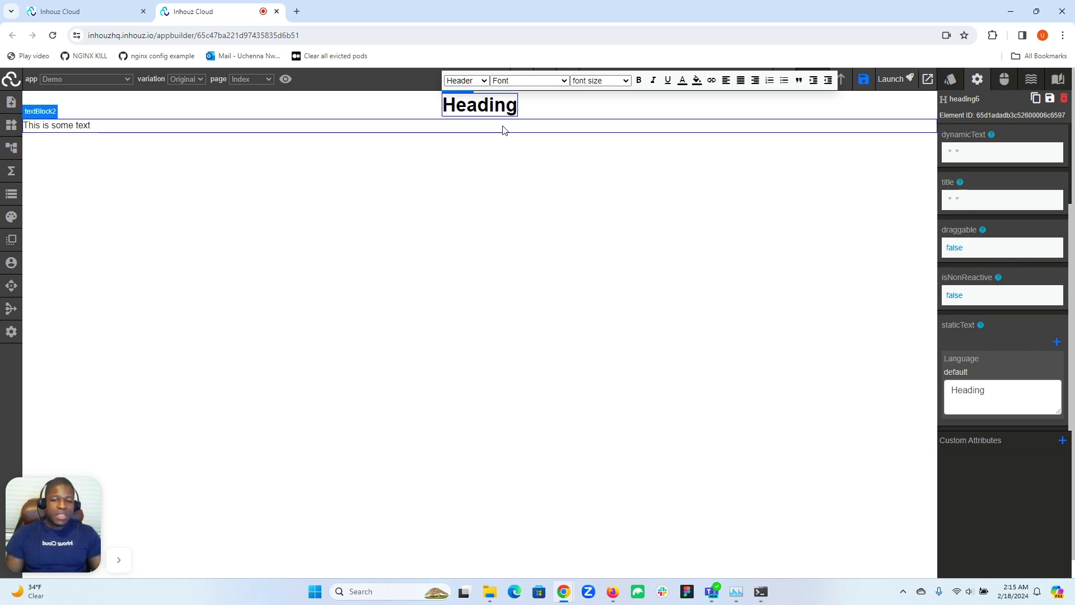
left_click(514, 106)
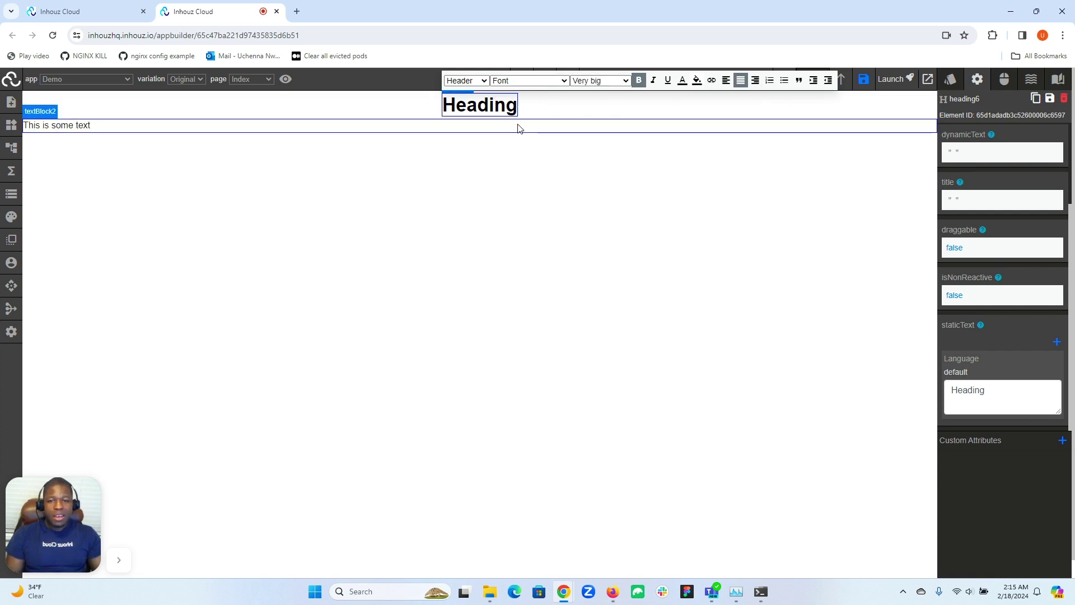
type("is")
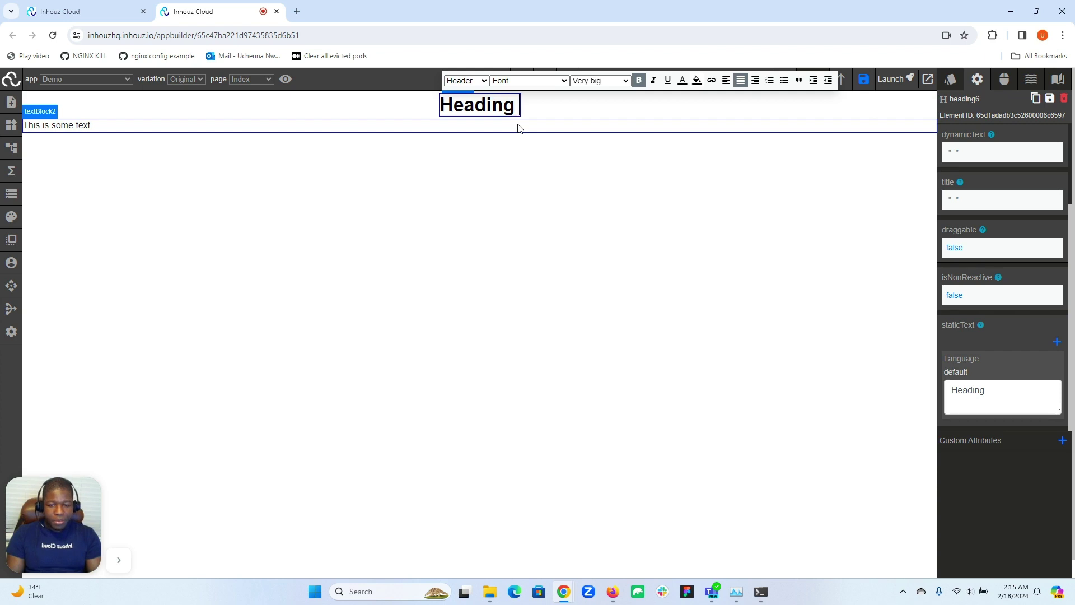
type(" great")
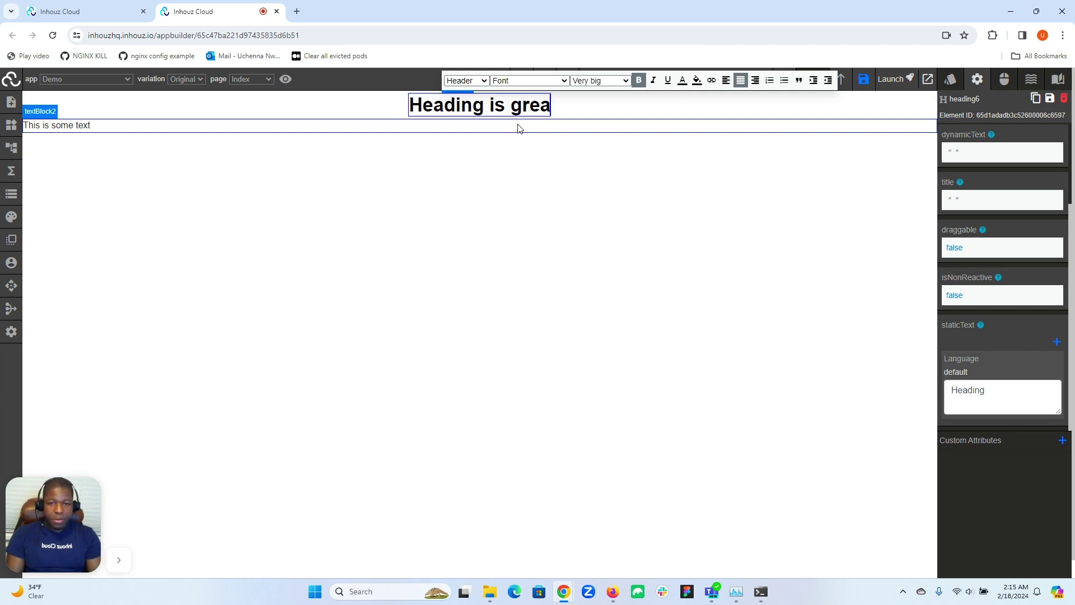
left_click(511, 178)
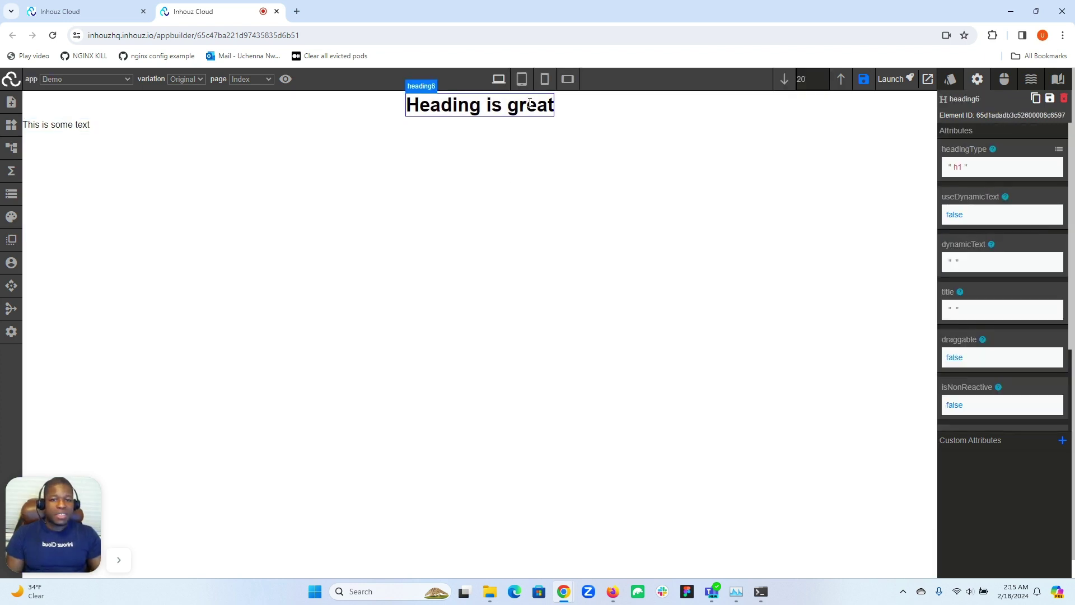
- Extend the heading's default-language static text to "Heading is great and I know" in its attributes
scroll(1006, 223, "down", 2)
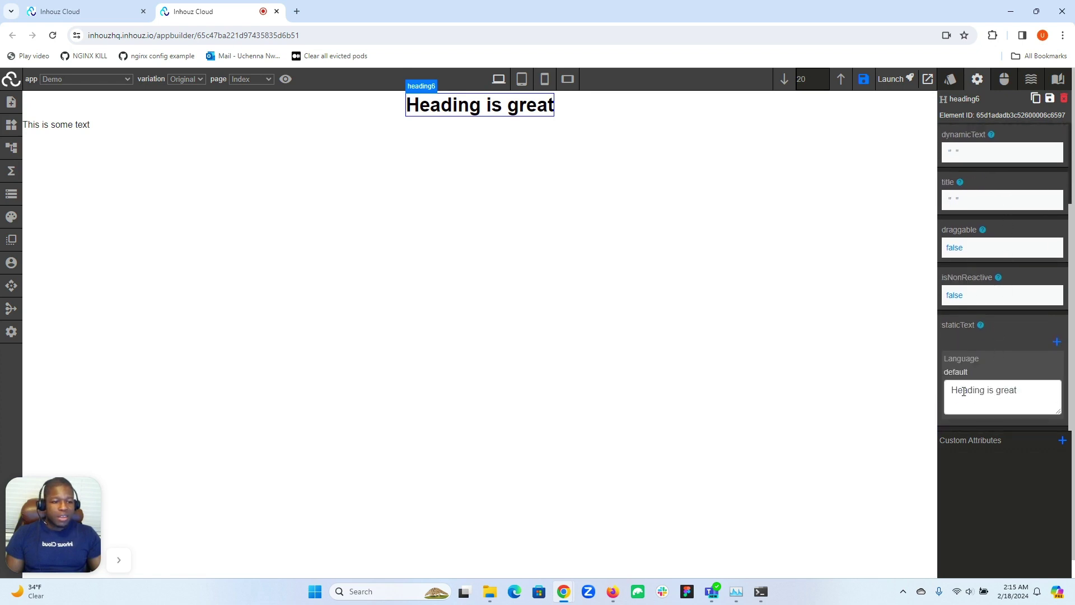
left_click(1025, 390)
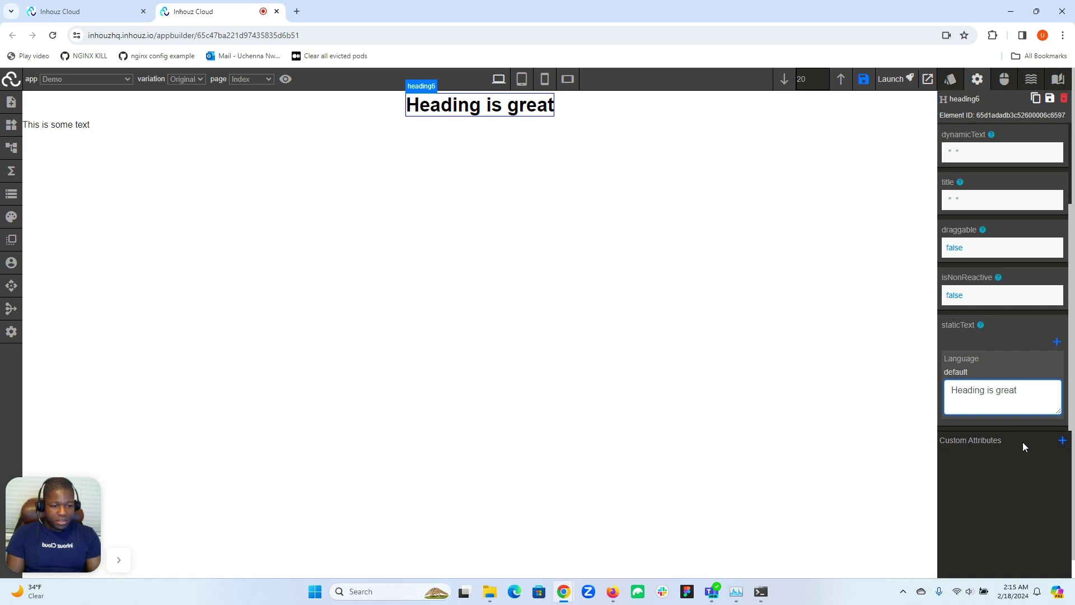
type("and ")
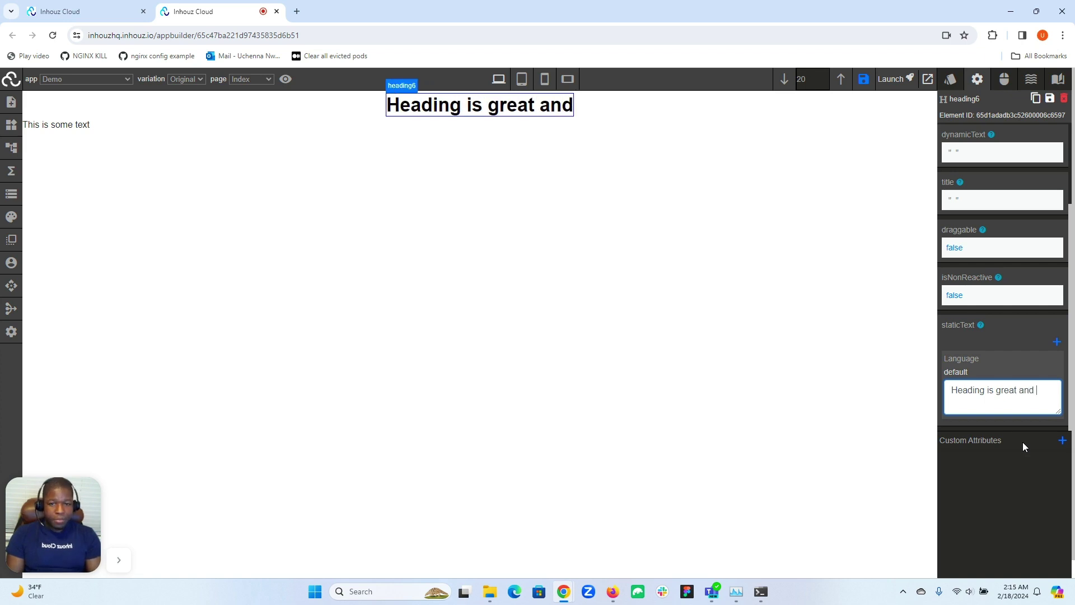
type("I know")
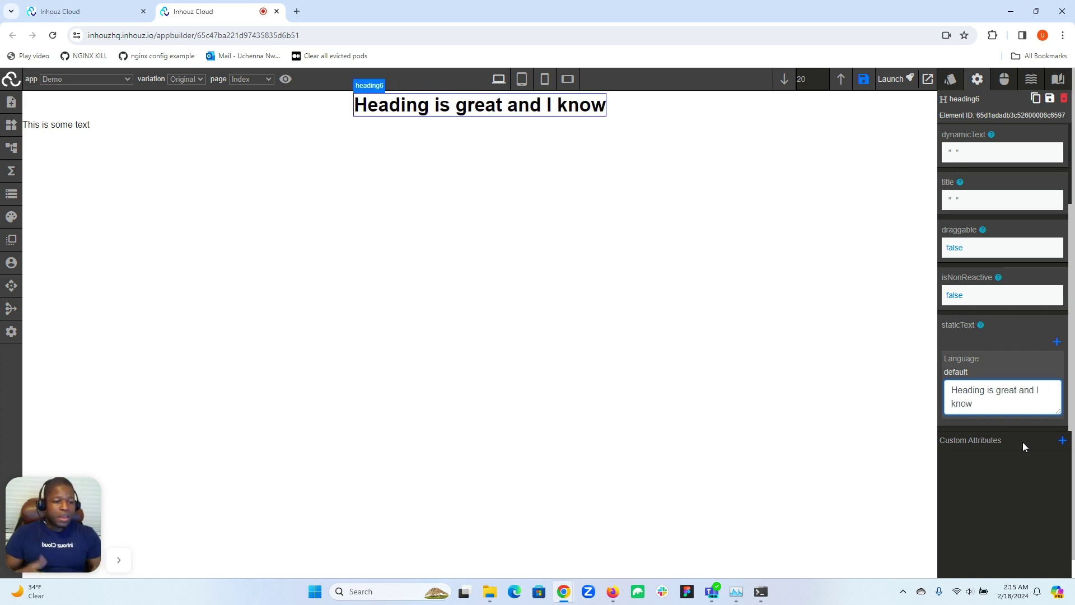
left_click(688, 480)
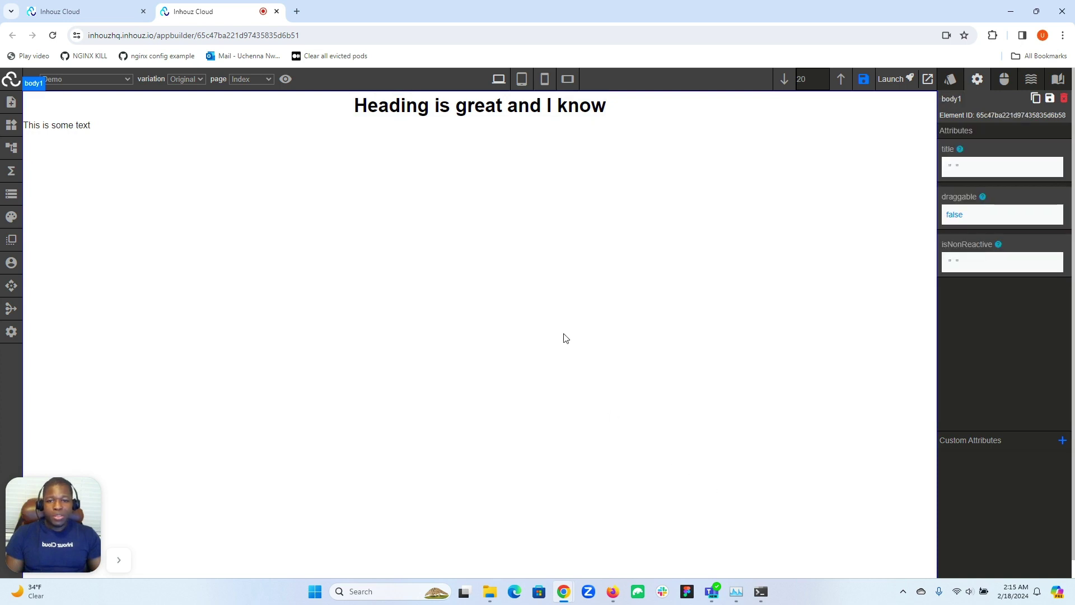
- Make the word "great" in the heading italic and underlined, keeping it bold
double_click(478, 109)
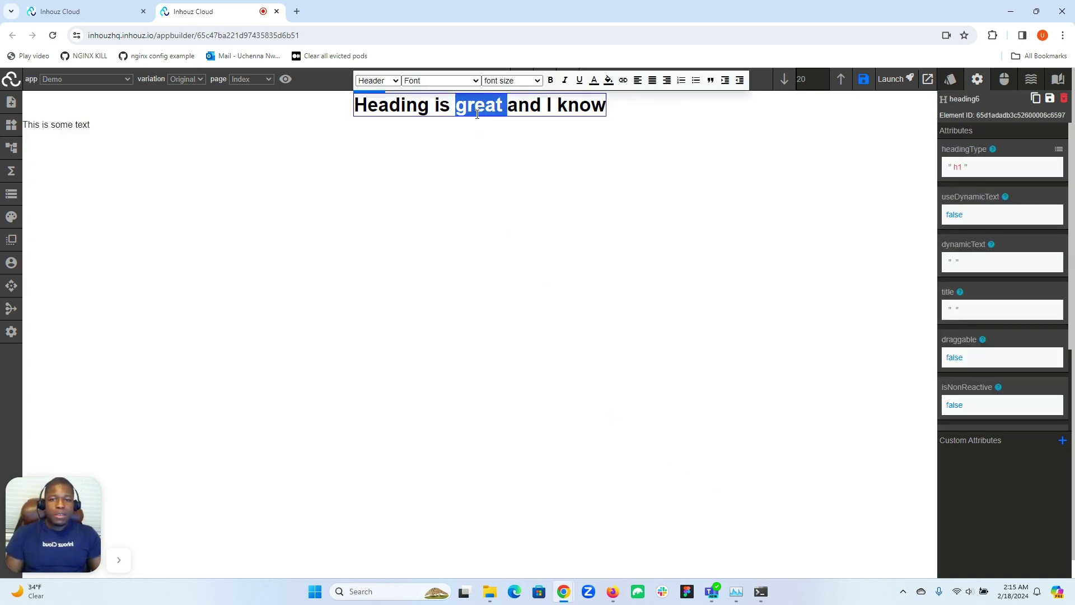
left_click(491, 107)
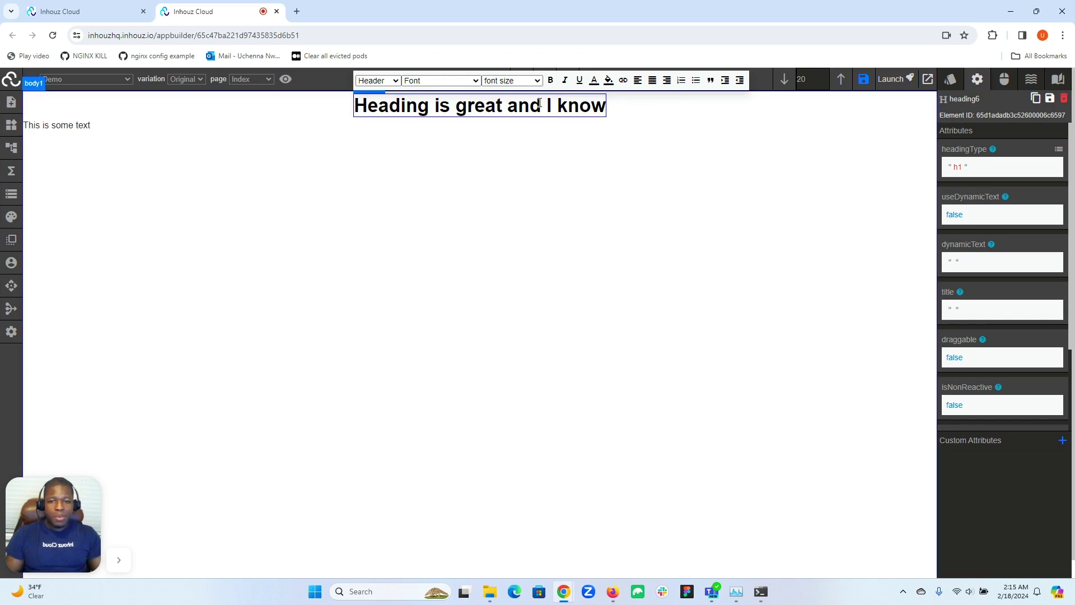
double_click(491, 109)
left_click(550, 82)
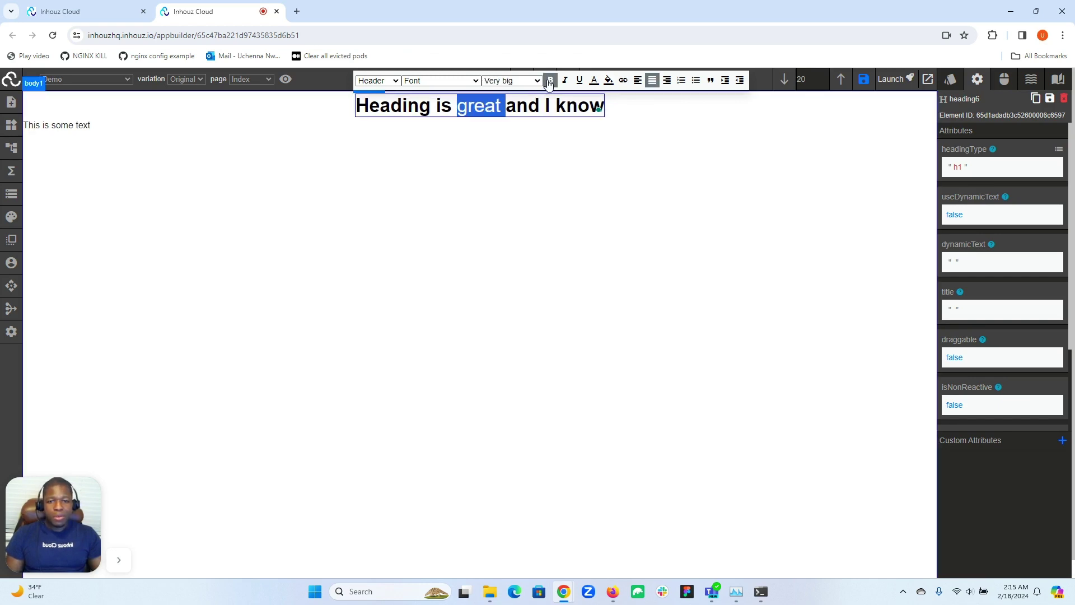
left_click(550, 82)
left_click(566, 81)
left_click(580, 81)
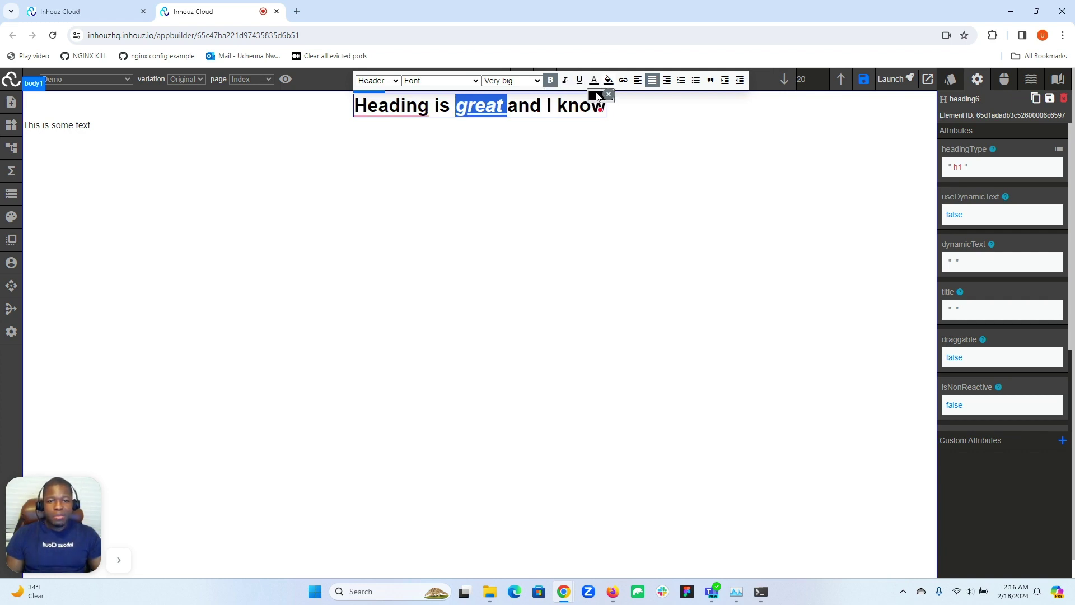
- Set the text color of the word "great" in the heading to red and finish editing the heading
left_click(595, 80)
left_click(696, 119)
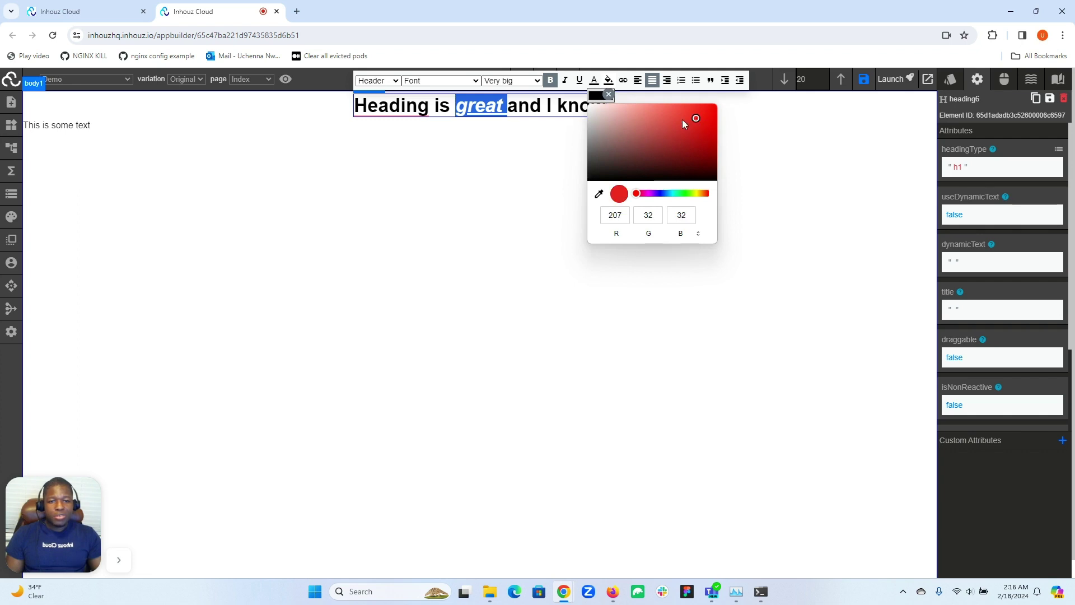
left_click(600, 97)
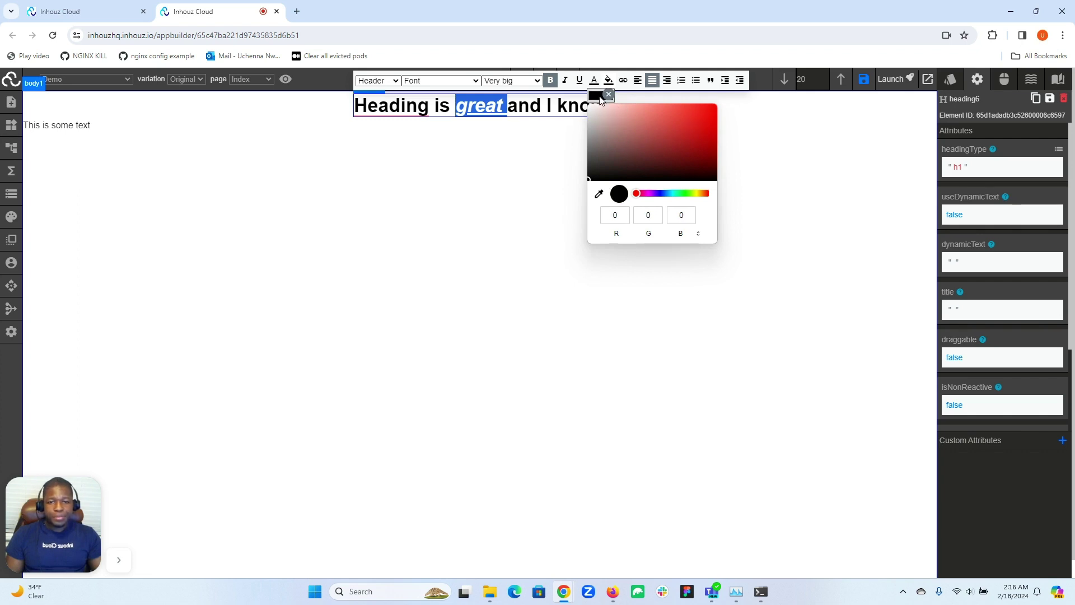
left_click(565, 107)
left_click(555, 152)
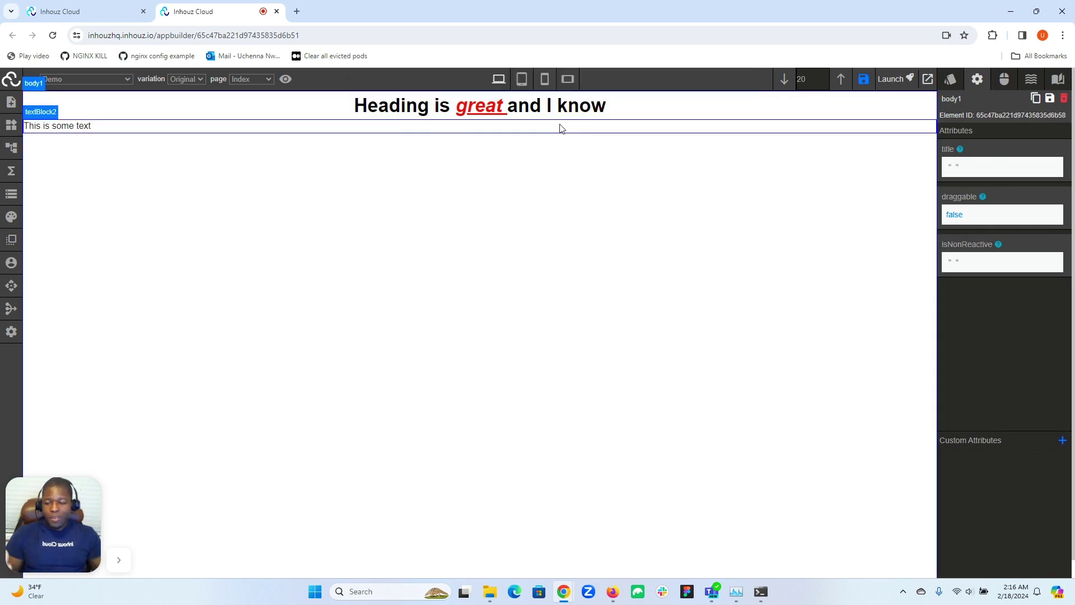
left_click(544, 105)
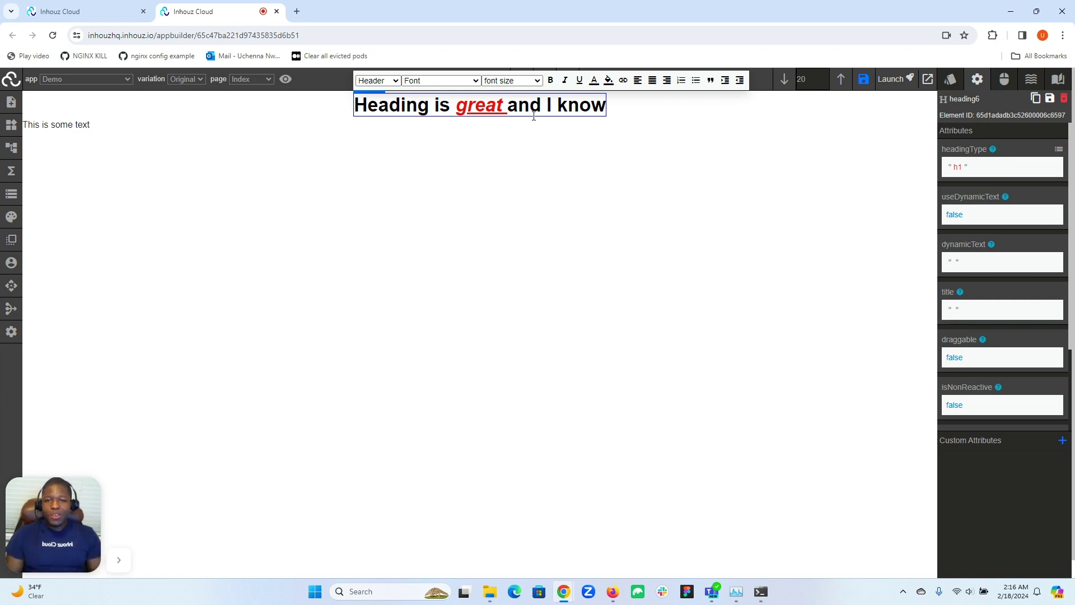
left_click(516, 202)
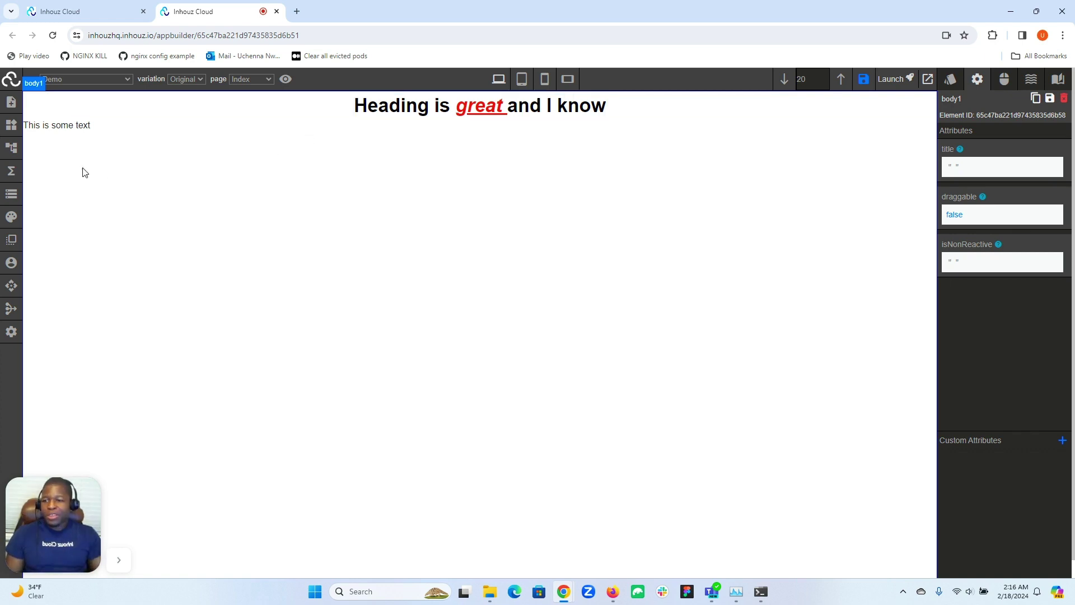
- Set headerText1 in the live app data to "This is dynamic" and return to the canvas
left_click(11, 194)
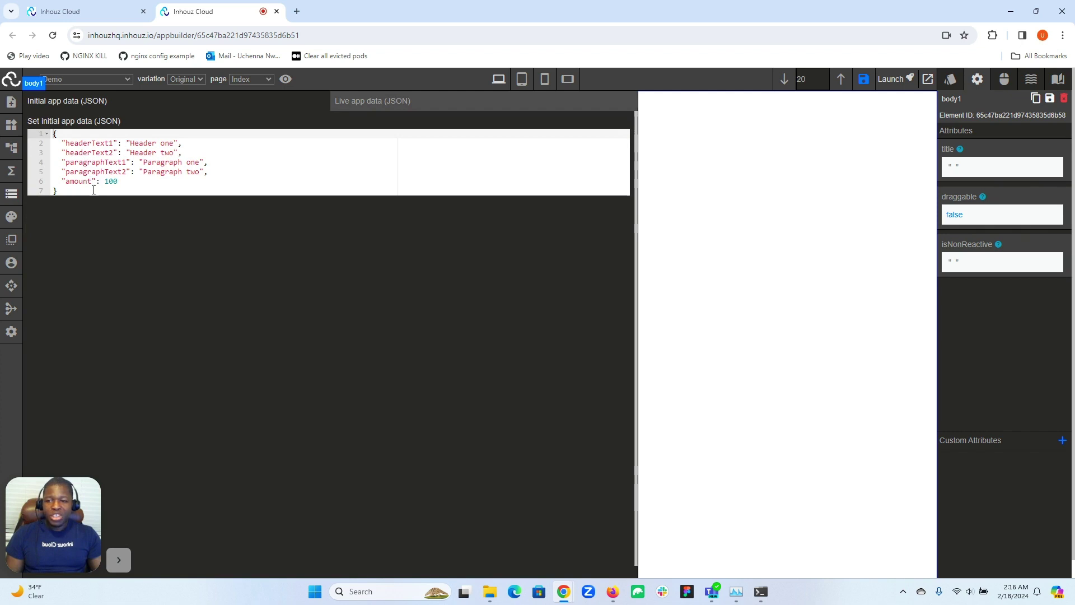
left_click(359, 101)
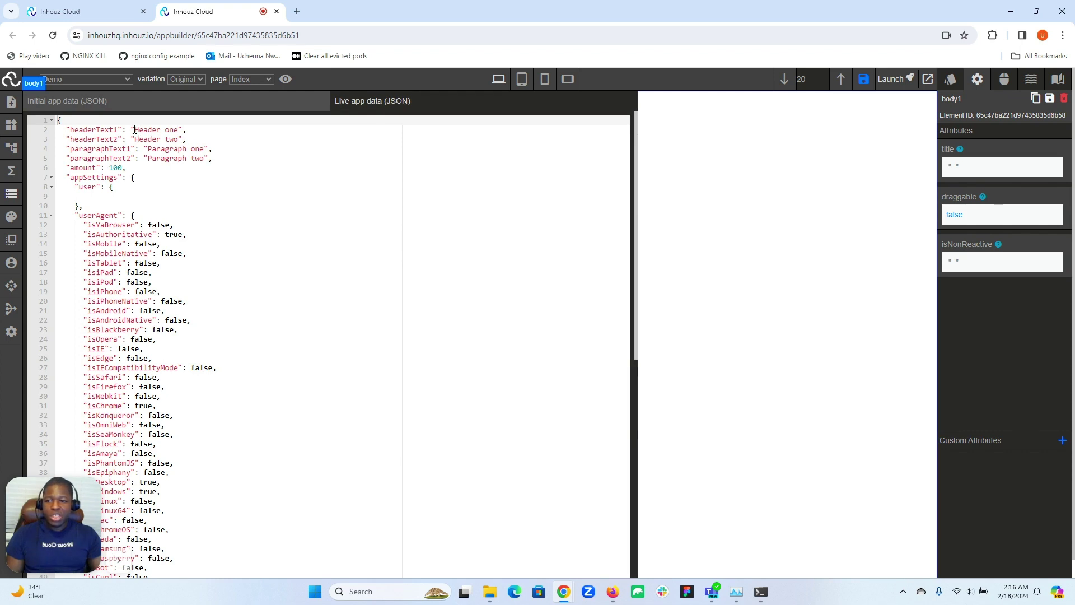
left_click_drag(134, 129, 178, 130)
type("This is dynamic")
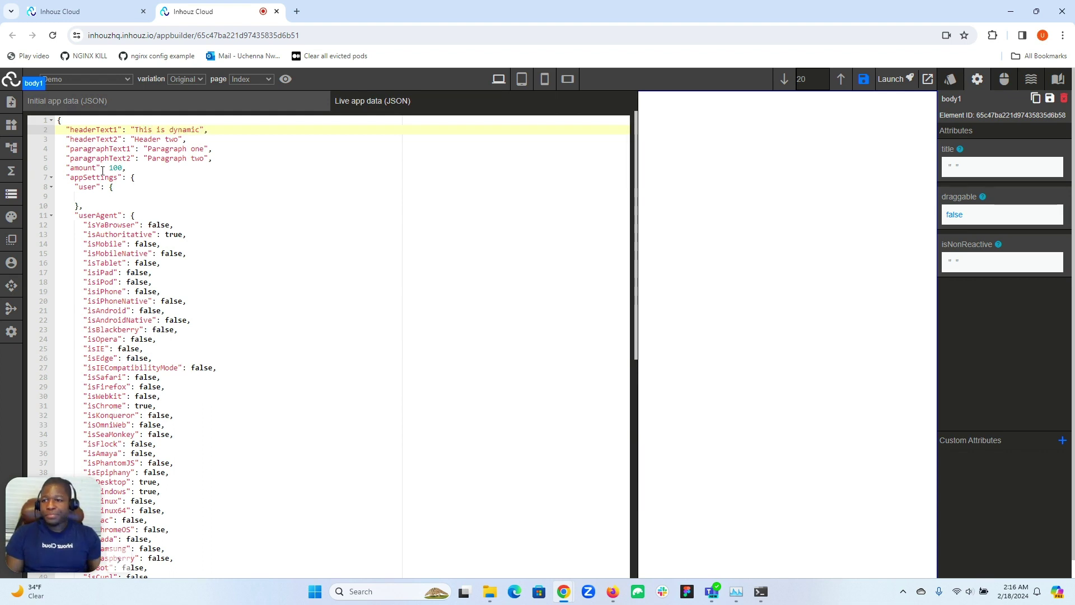
left_click(10, 196)
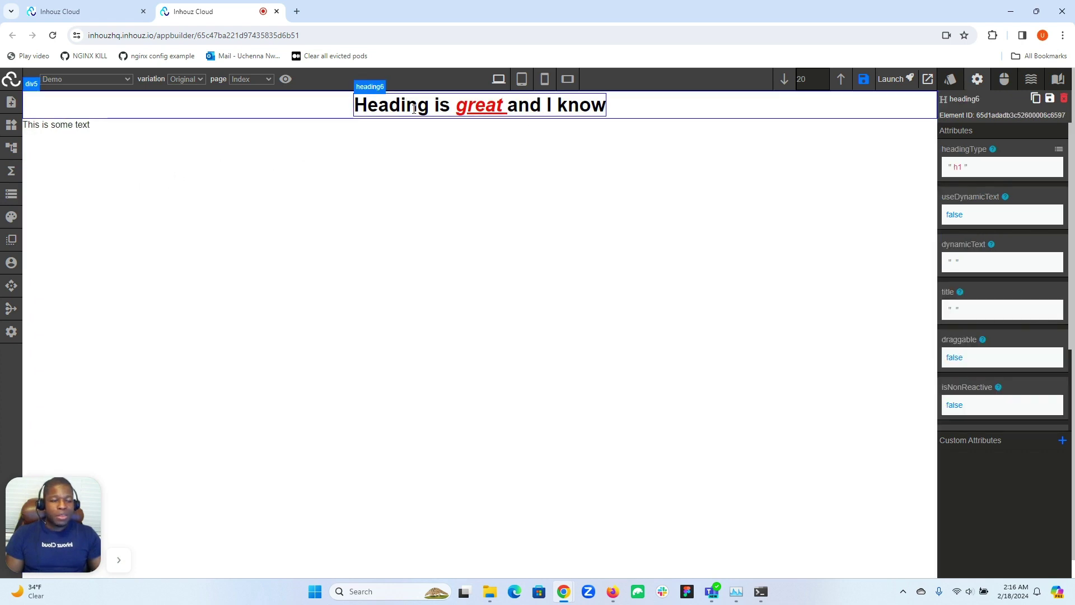
- Set useDynamicText to true for the heading
left_click(954, 217)
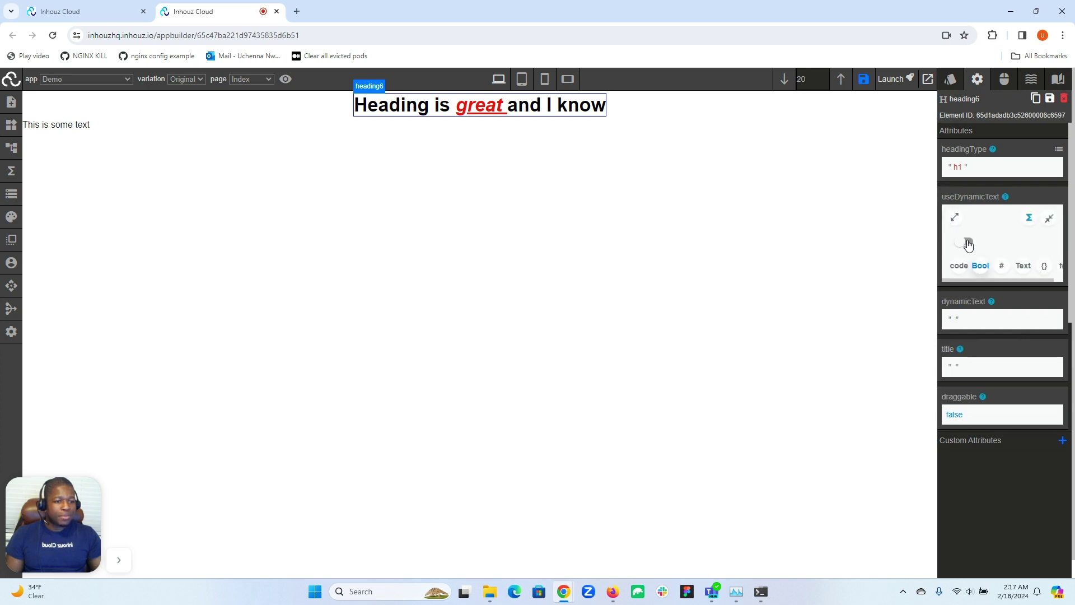
left_click(968, 244)
left_click(1049, 218)
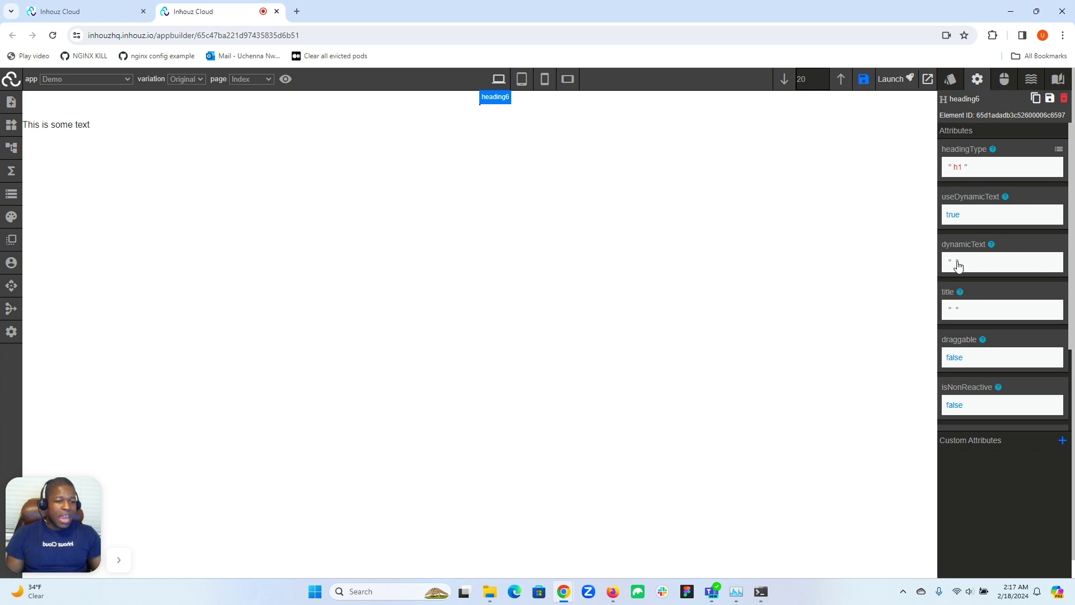
- Set the heading's dynamicText to the App_Data parameter in the expanded value editor
left_click(957, 266)
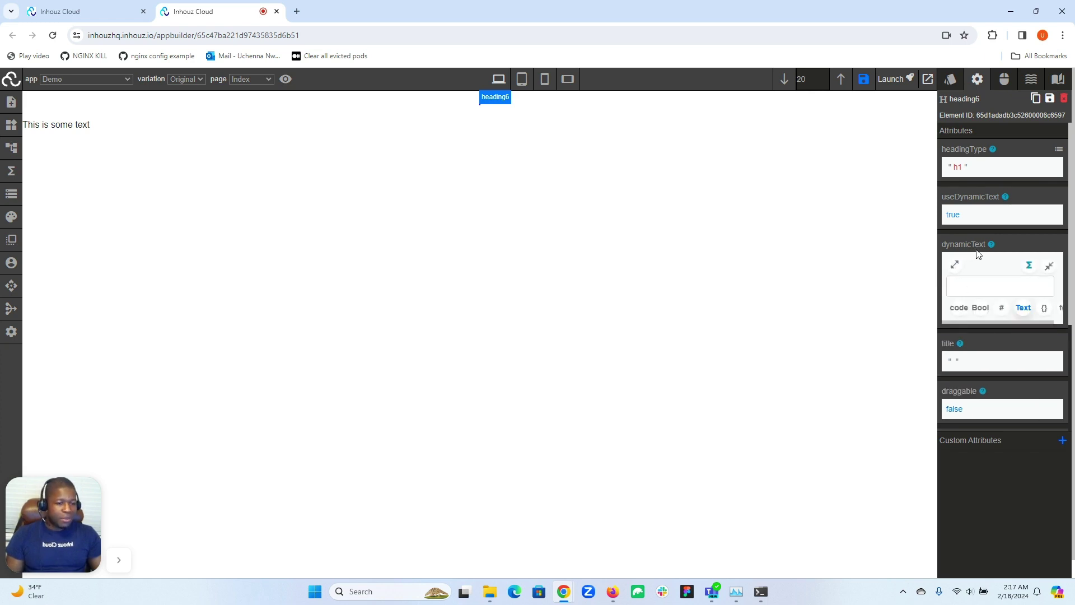
left_click(958, 269)
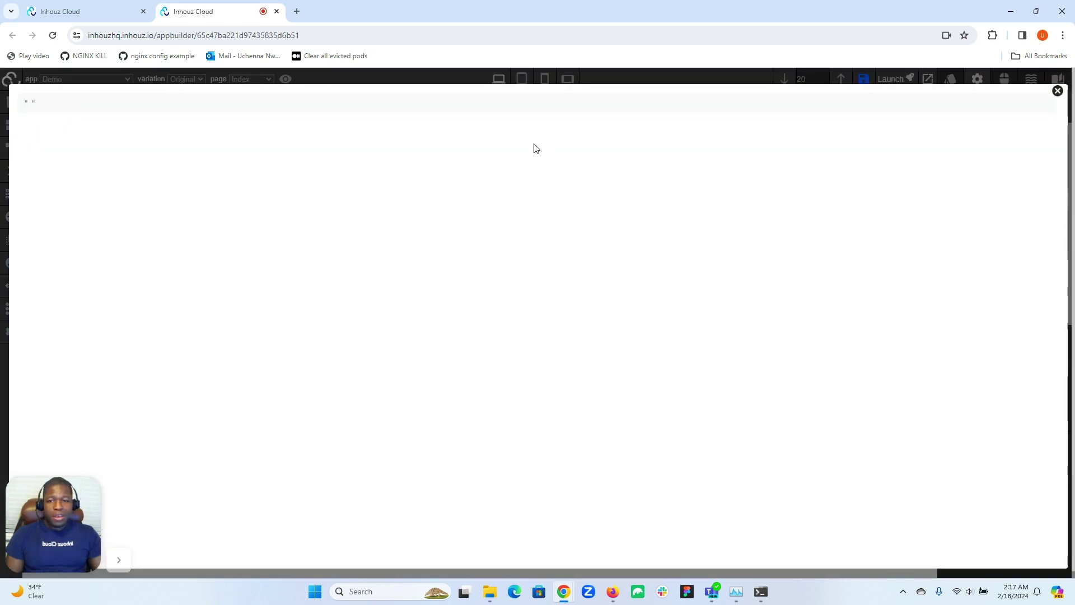
left_click(475, 127)
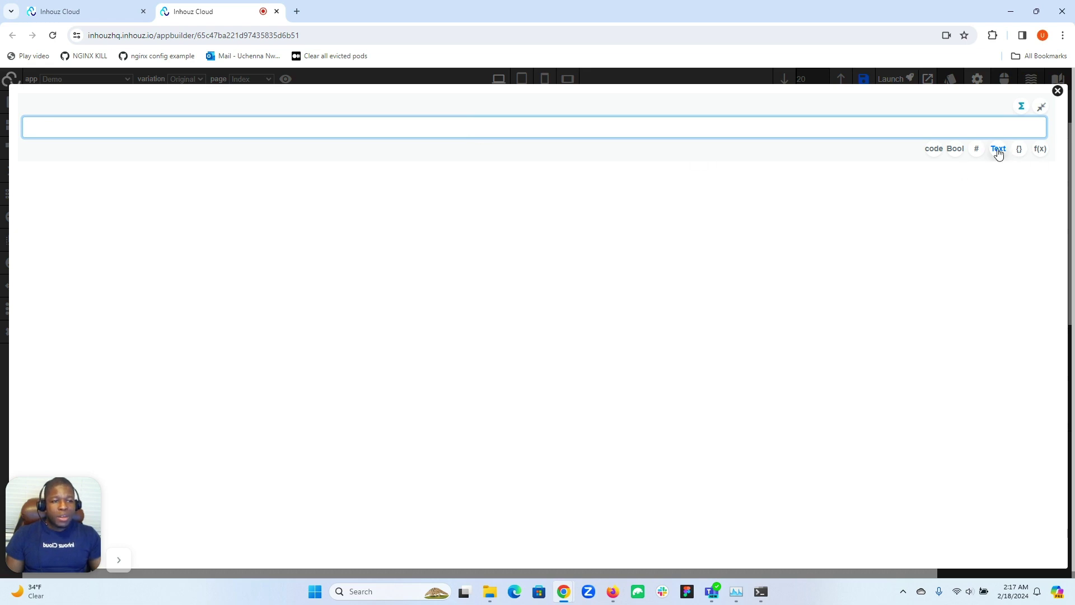
type("pa")
scroll(156, 149, "down", 2)
scroll(156, 149, "up", 2)
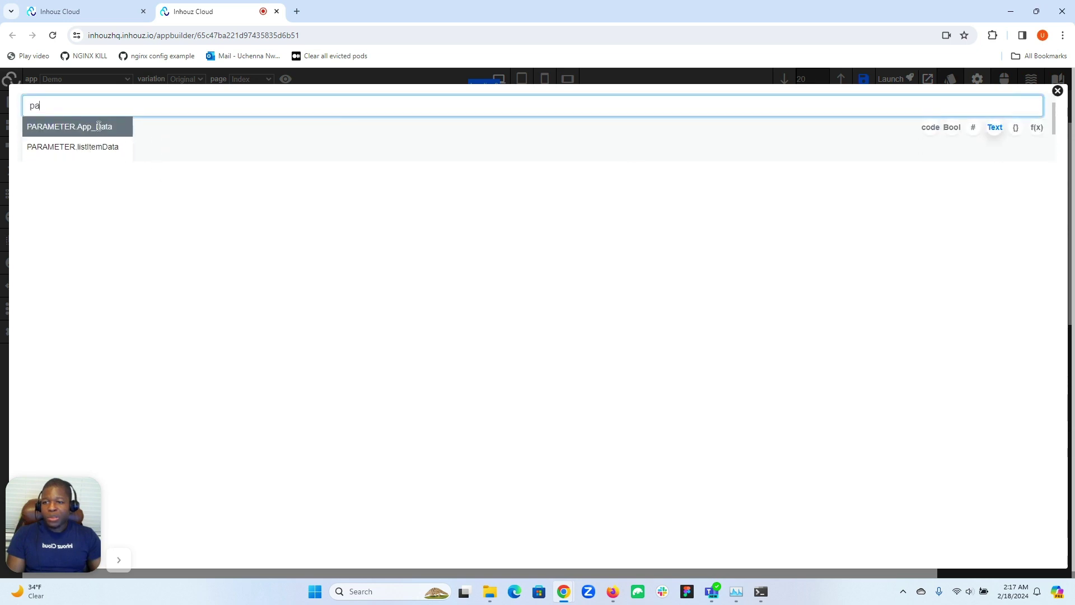
left_click(99, 125)
- Add the bracketed key headingText1 to App_Data in the heading's dynamicText and close the expanded editor
left_click(1039, 149)
left_click(35, 189)
left_click(64, 213)
type("hea")
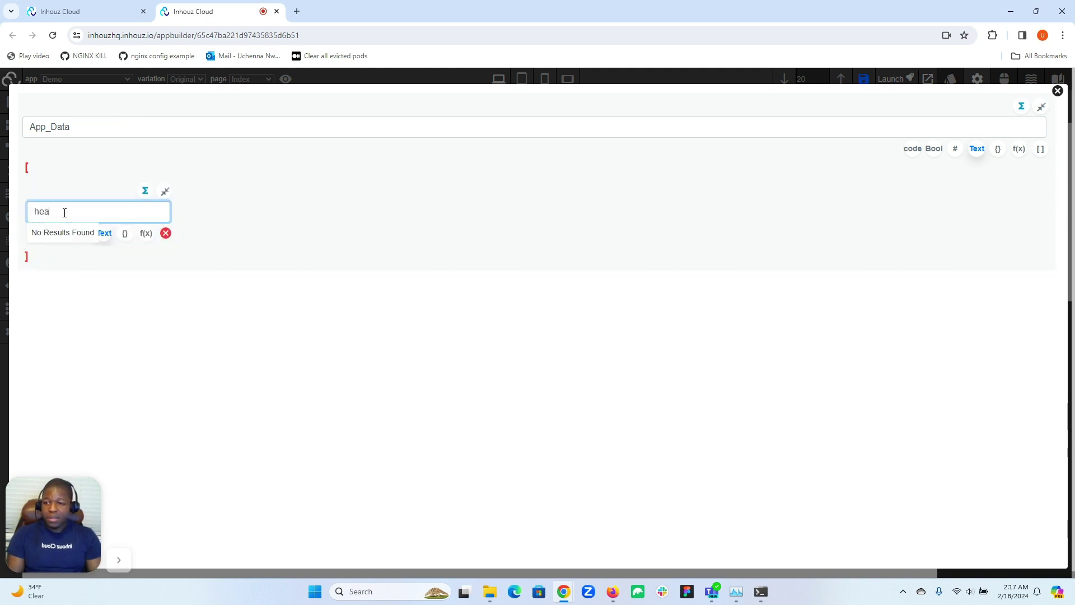
type("dingText1")
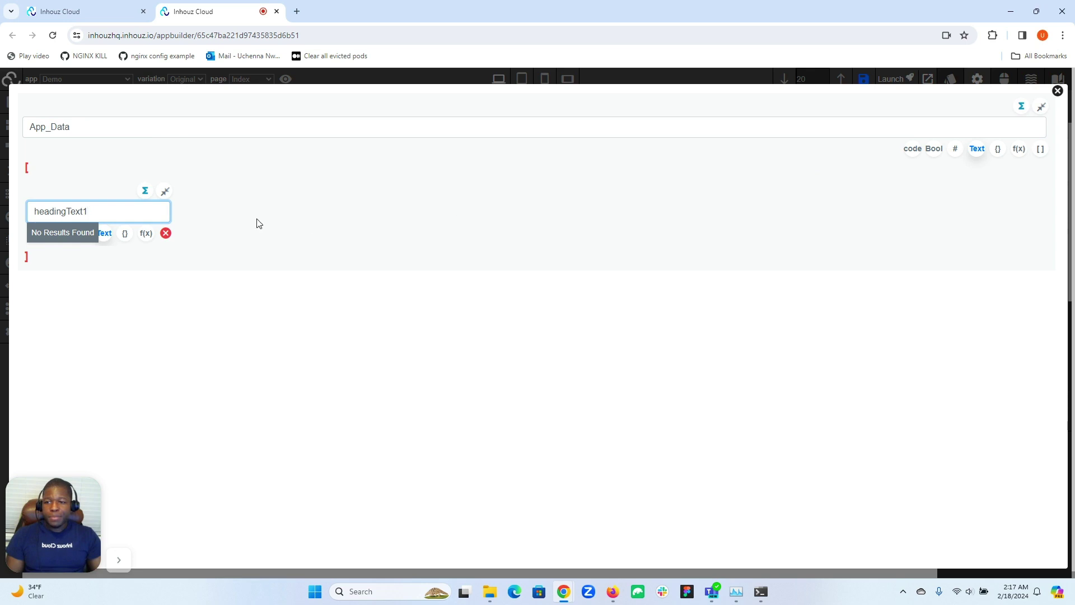
left_click(1057, 92)
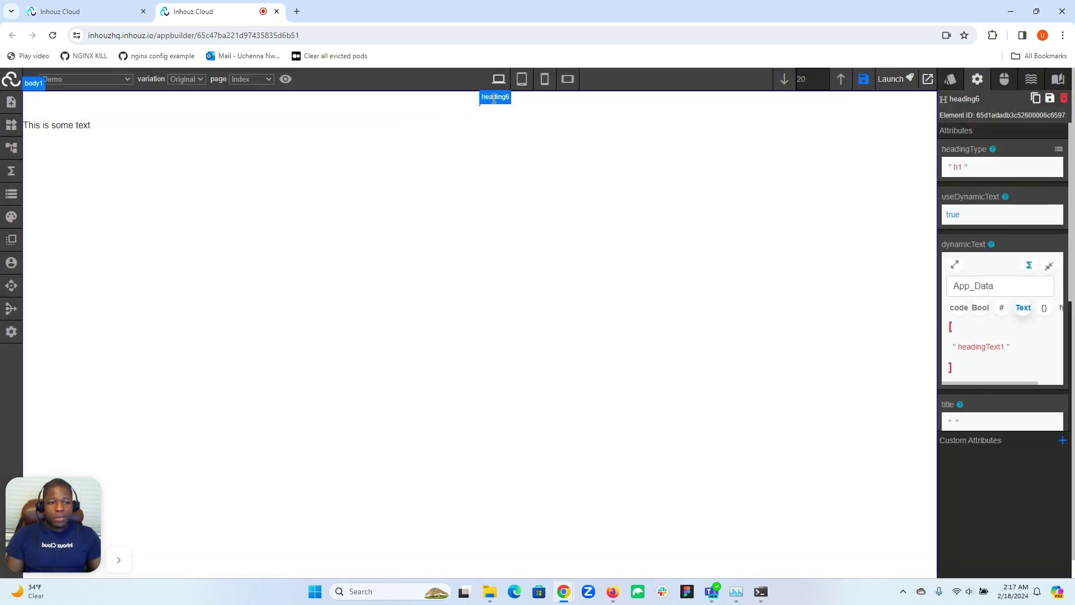
- Copy the key name headerText1 from the live app data and return to the canvas
left_click(9, 197)
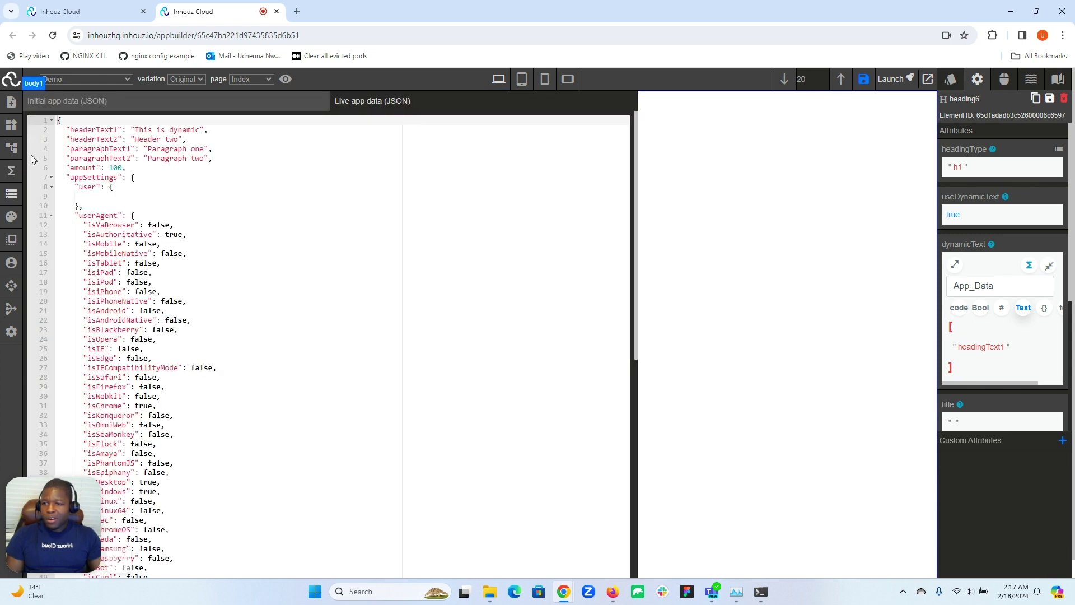
double_click(92, 130)
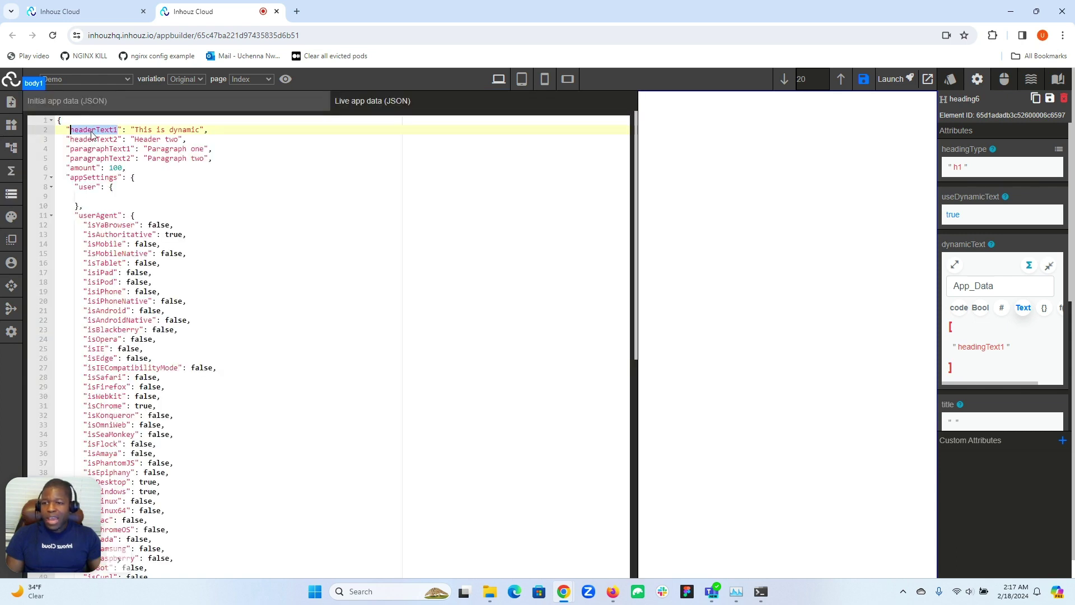
right_click(92, 131)
left_click(118, 187)
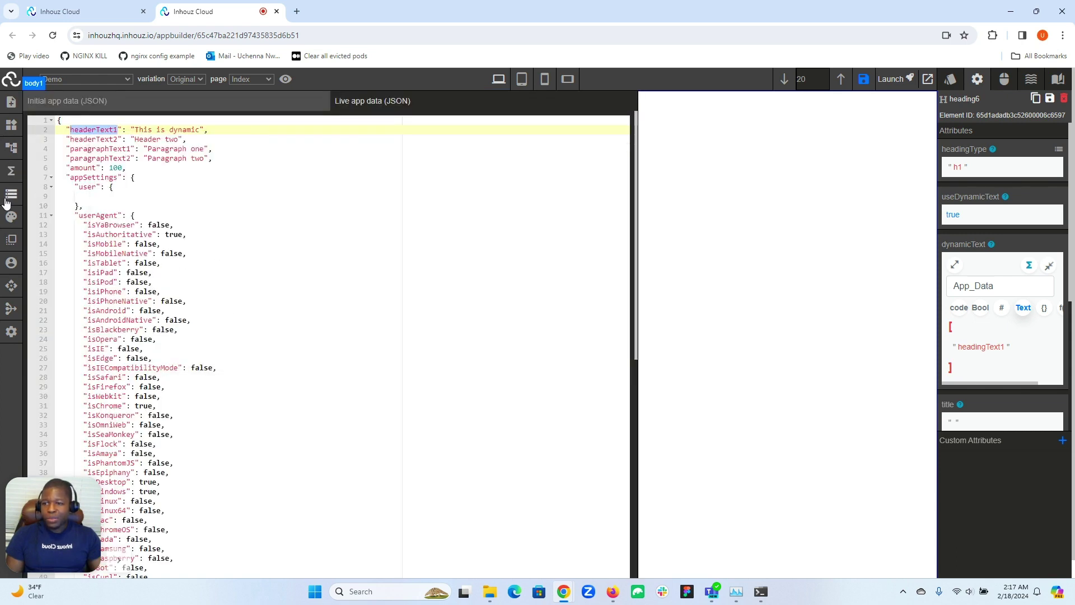
left_click(9, 197)
- Replace the headingText1 key in the heading's dynamicText with the copied key headerText1
left_click(984, 348)
left_click(975, 367)
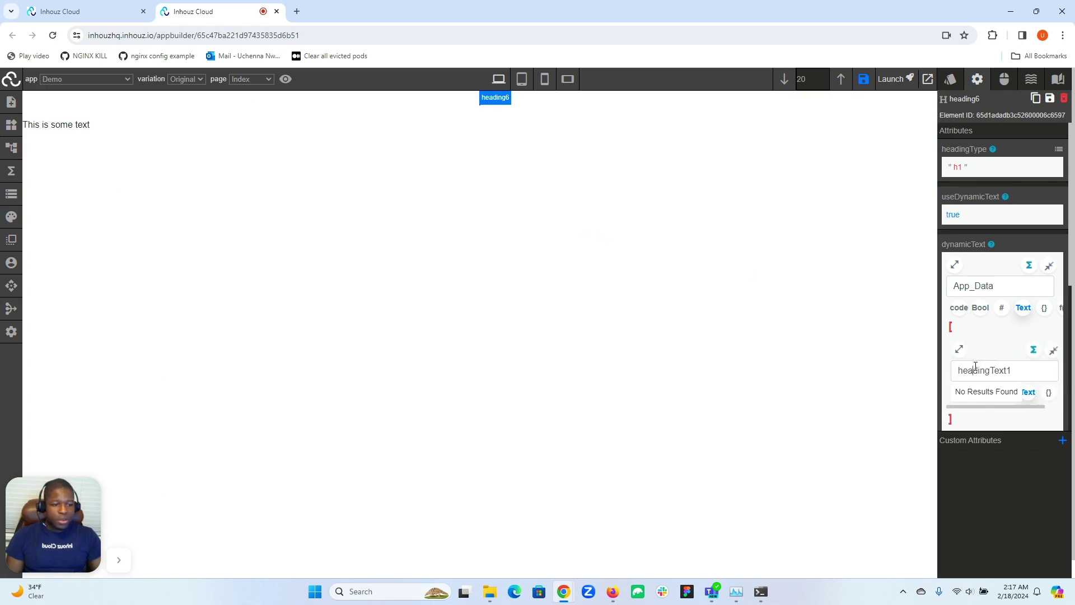
key("ctrl+a")
key("ctrl+v")
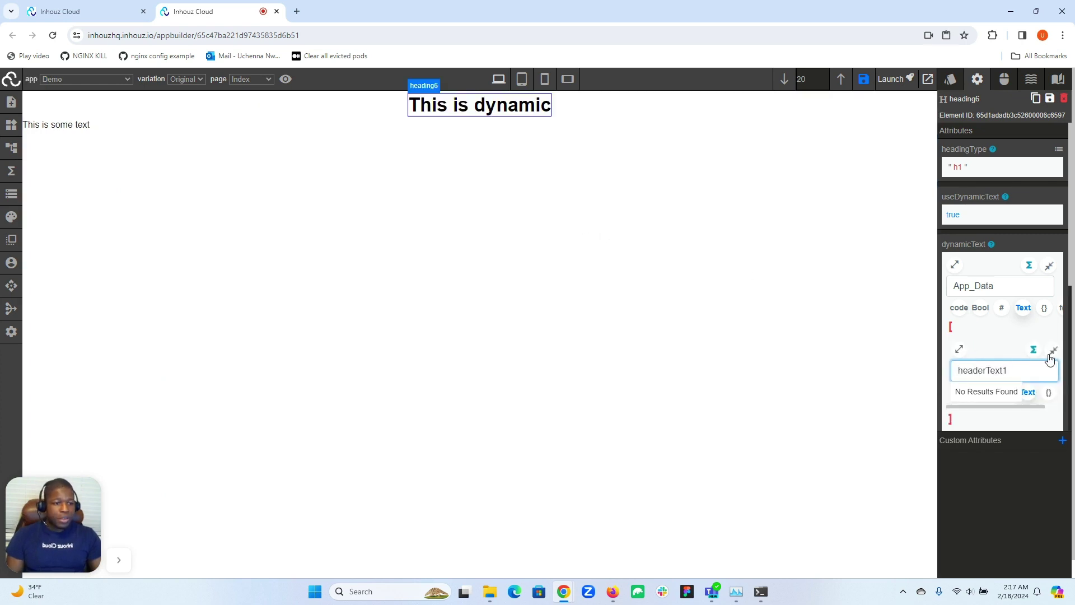
left_click(1048, 266)
left_click(982, 271)
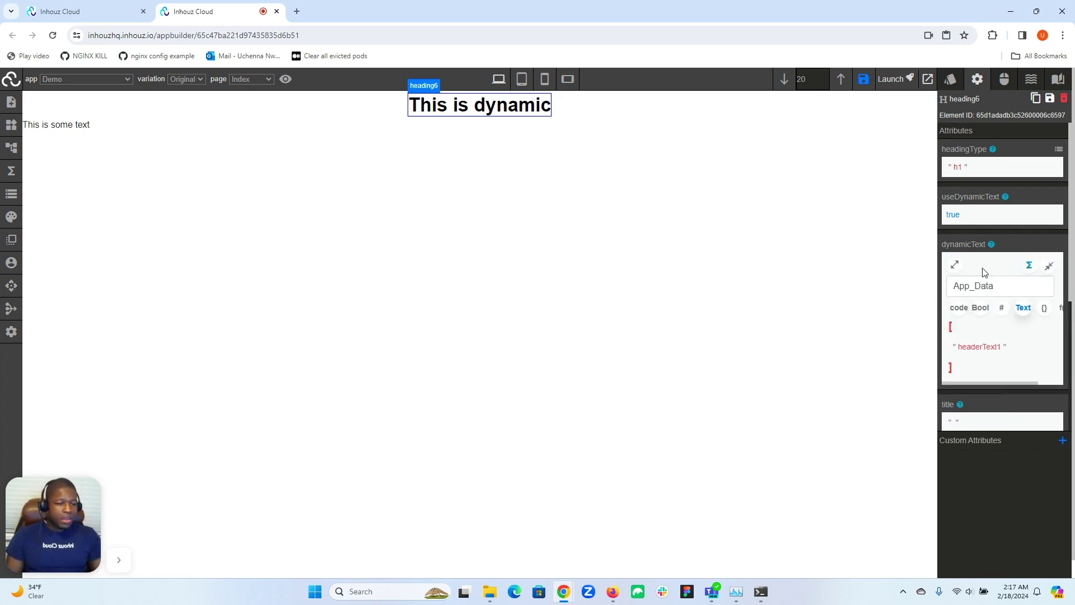
- Switch the heading's dynamicText to code and enter PARAMETER.App_Data.headerText1 as its expression
left_click(958, 309)
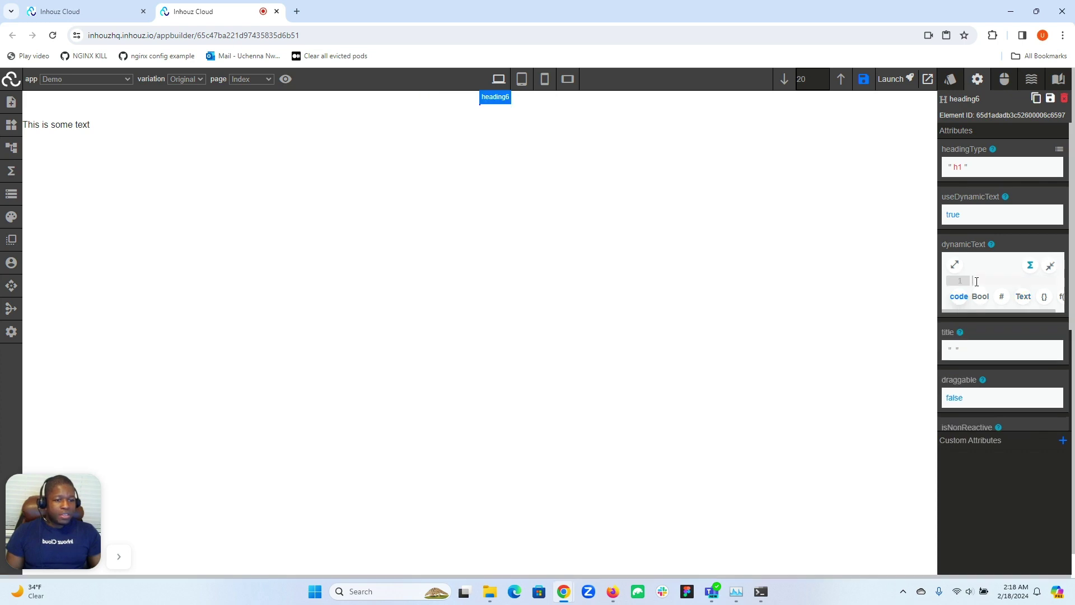
left_click(955, 266)
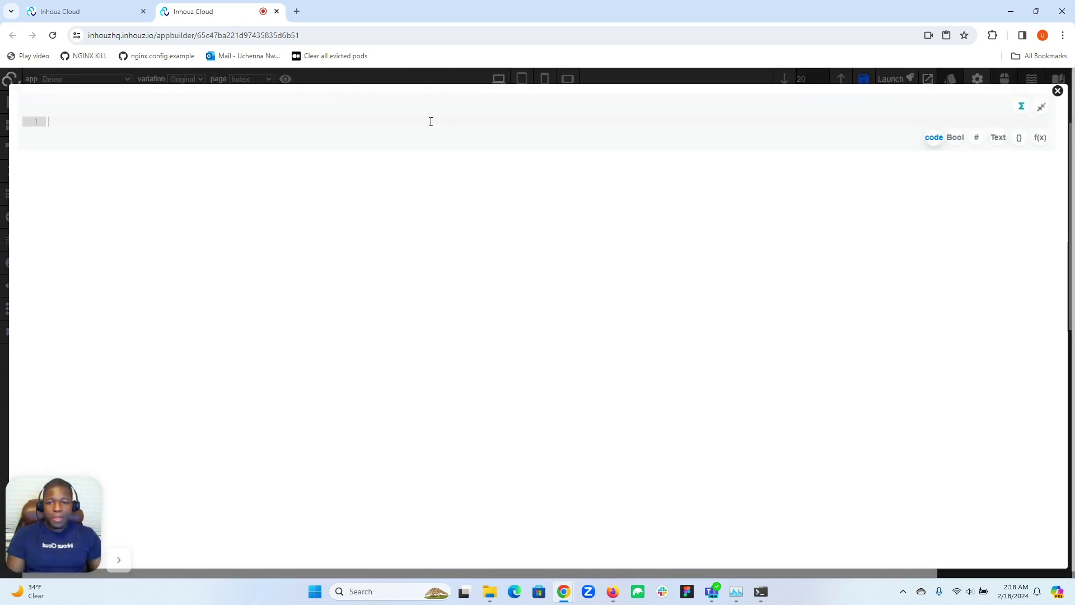
type("PARAM")
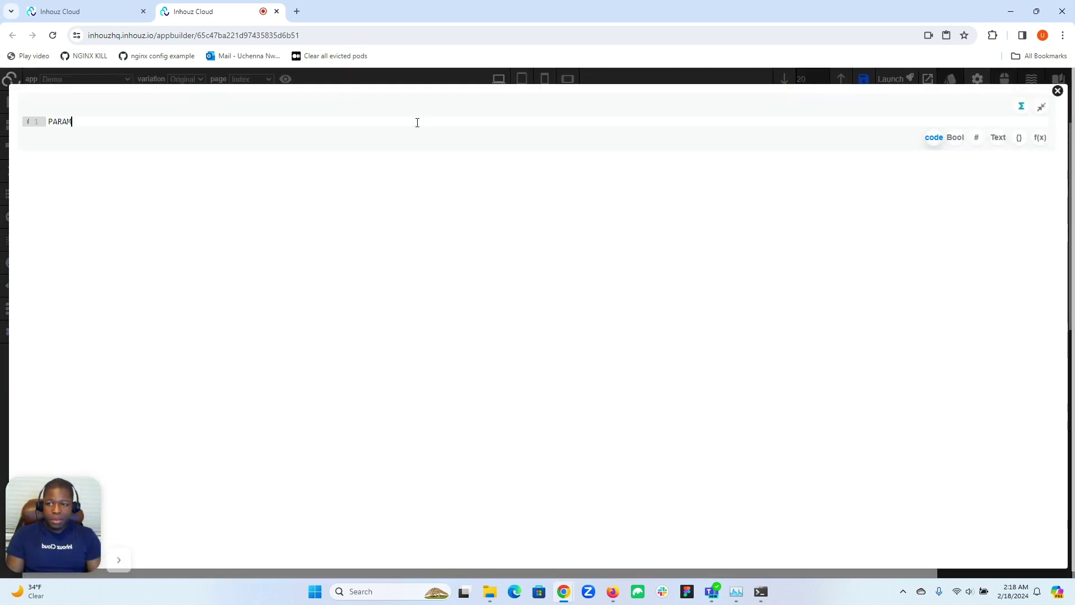
type("ETER.A")
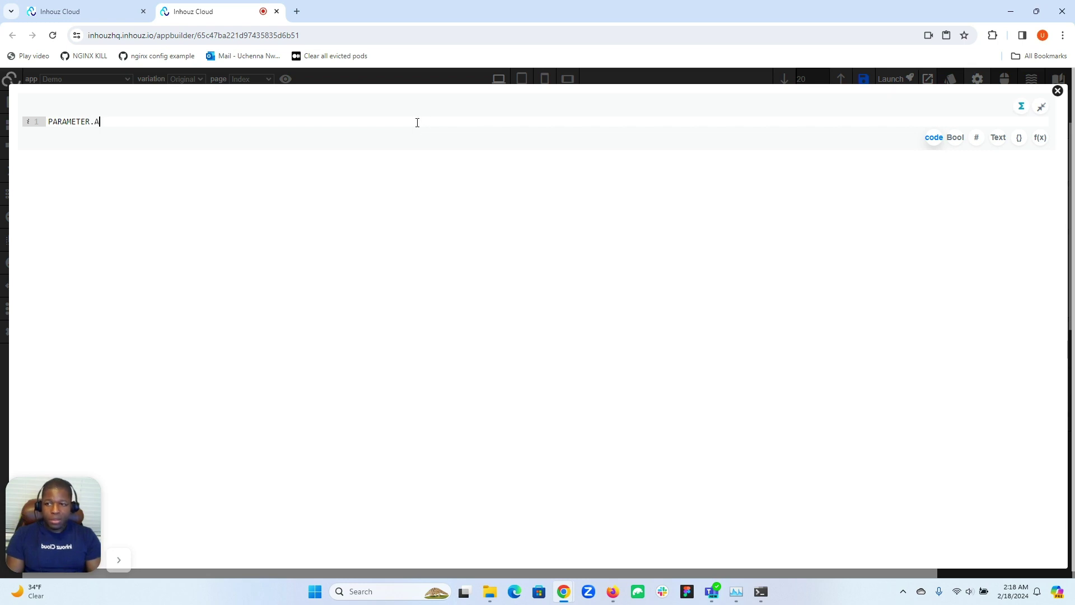
type("pp_Data.headerText1")
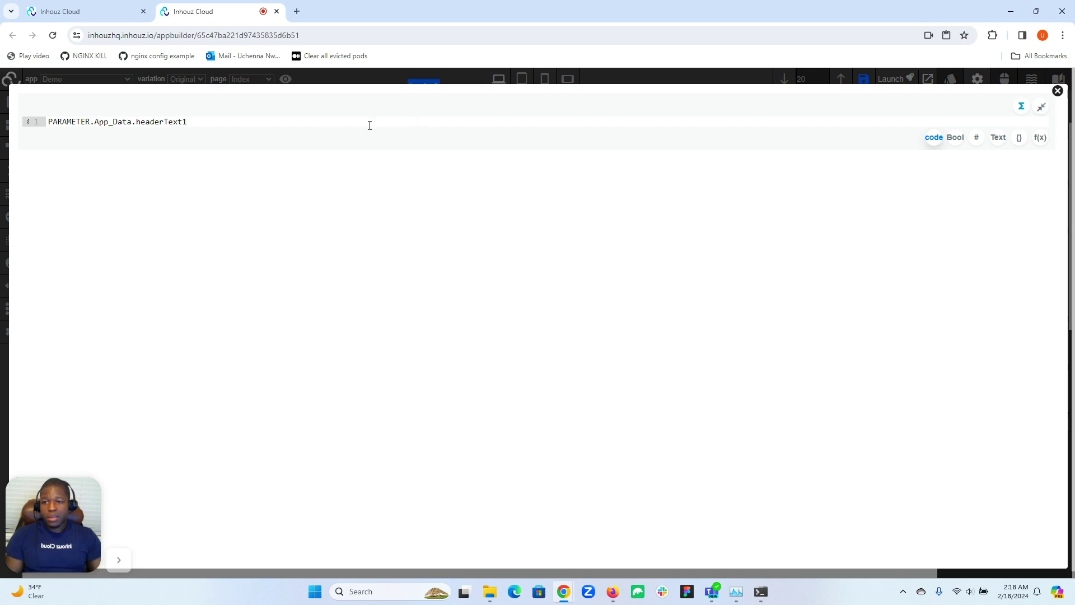
left_click(1057, 91)
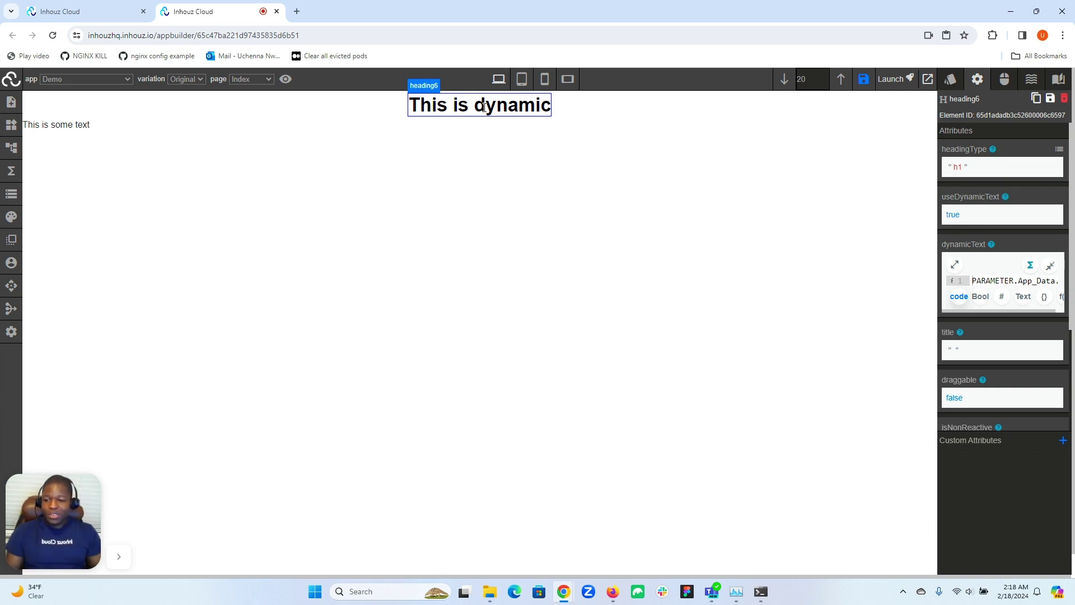
- Prefix the heading's dynamicText code with static text so it reads "This is static " + PARAMETER.App_Data.headerText1
left_click(955, 264)
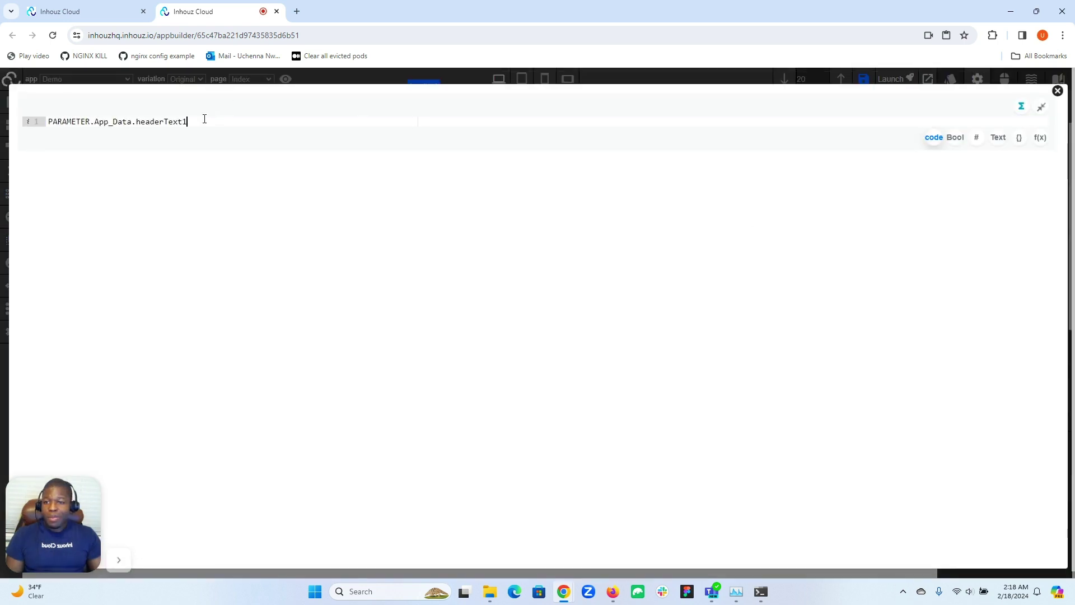
left_click(49, 121)
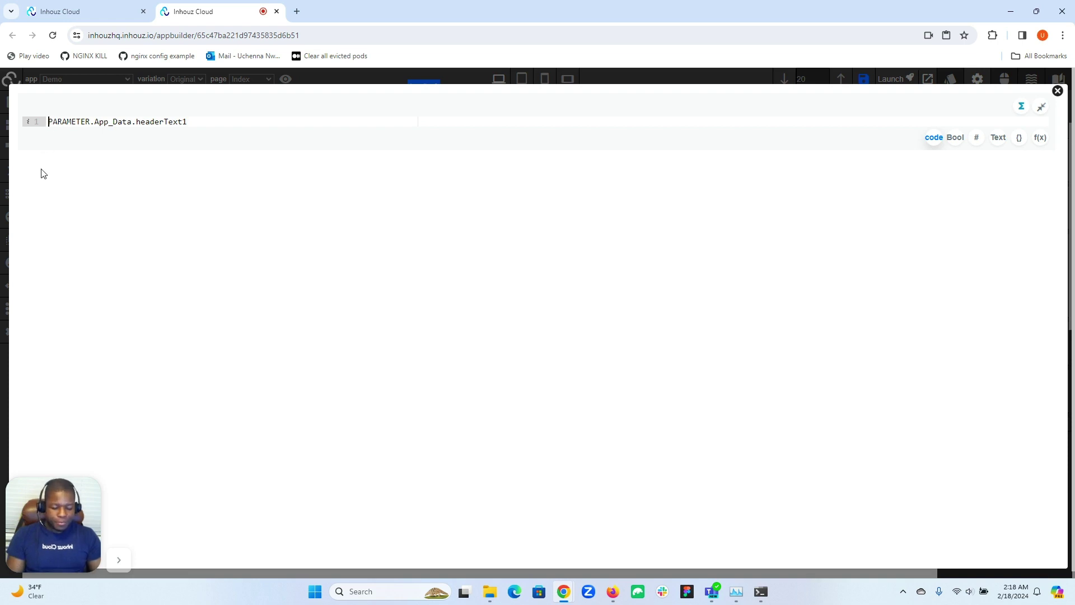
type("\"\"")
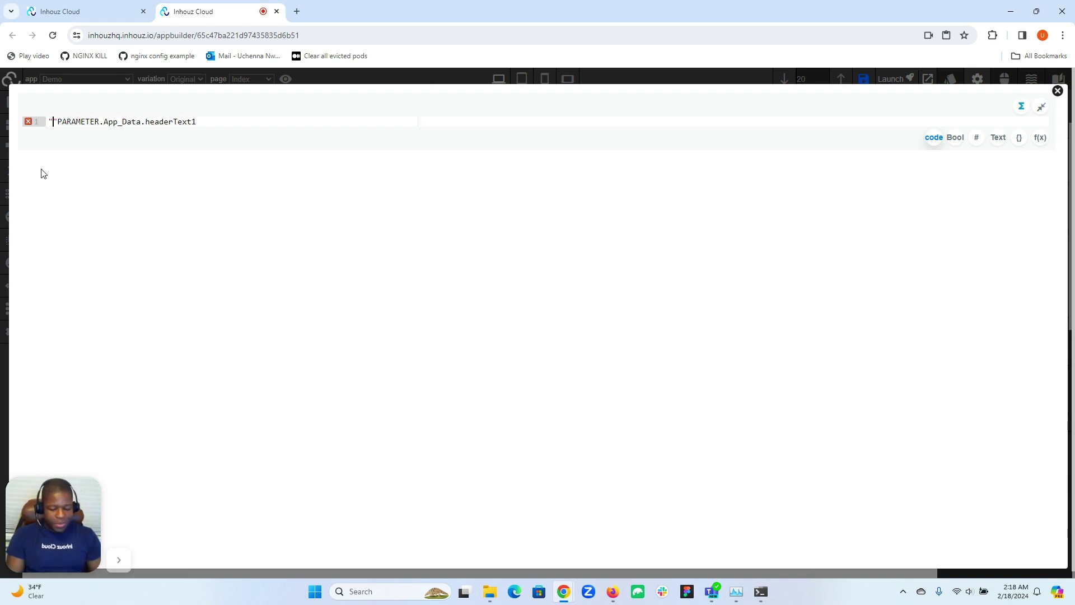
type("This is ")
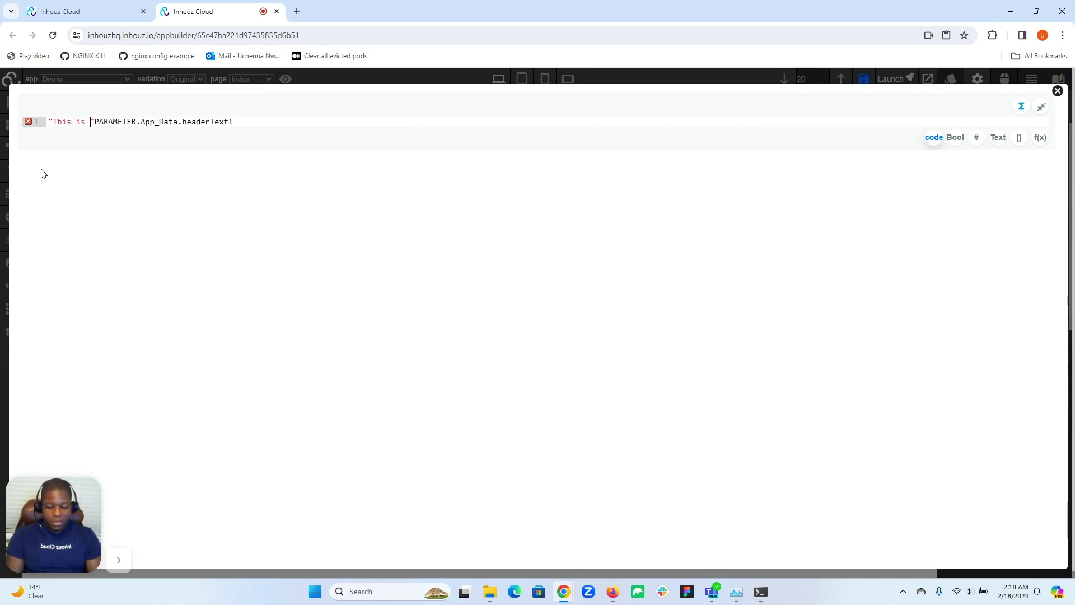
type("static")
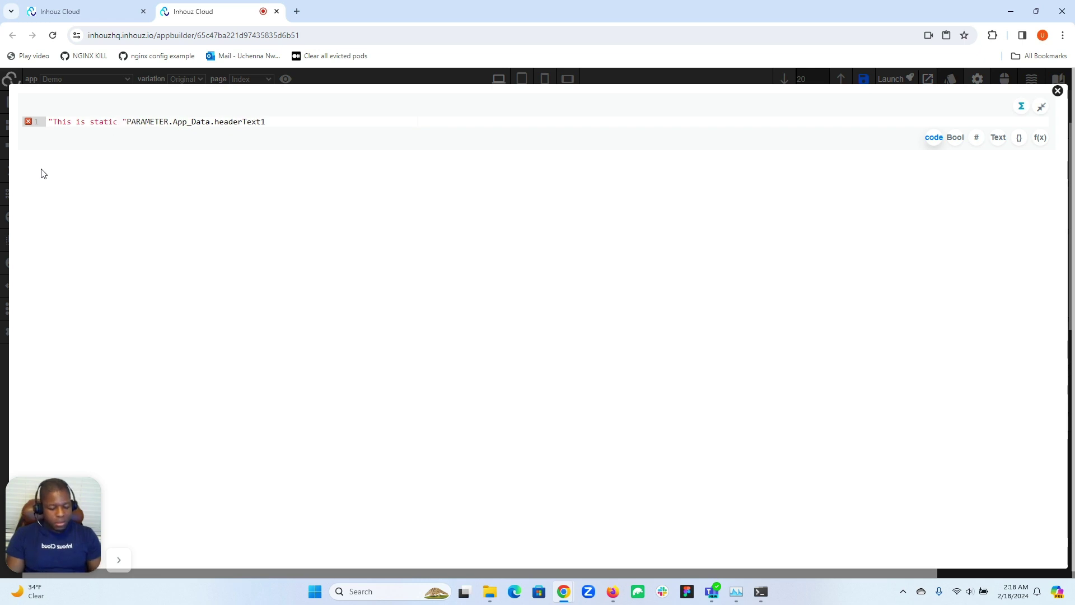
type("  +")
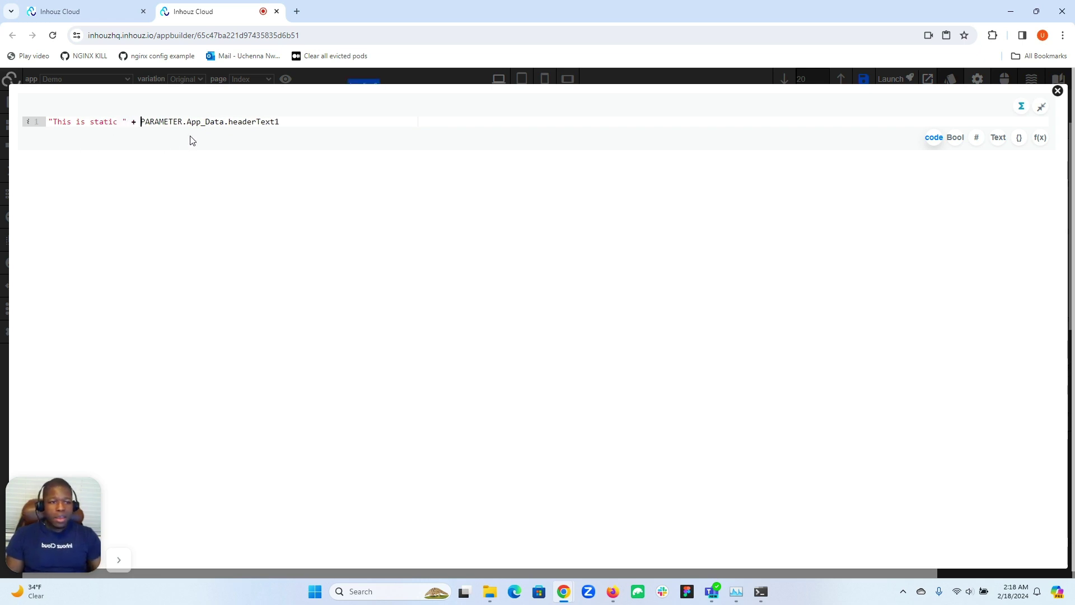
left_click(1058, 90)
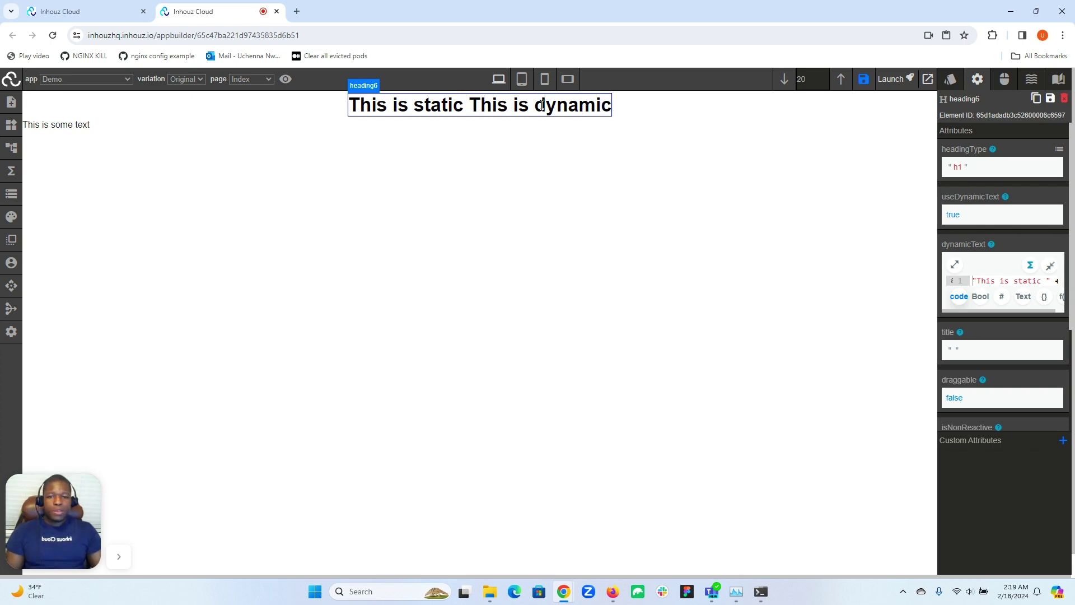
scroll(981, 331, "down", 1)
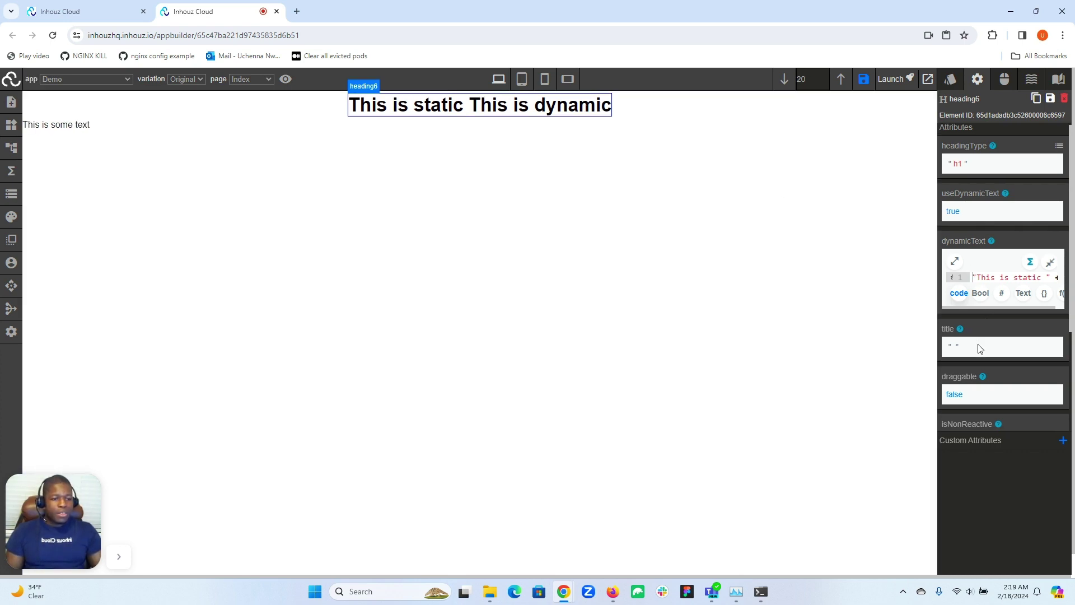
- Set the heading's useDynamicText attribute to false and collapse its value editor
scroll(978, 348, "down", 2)
scroll(978, 348, "down", 1)
scroll(978, 348, "up", 3)
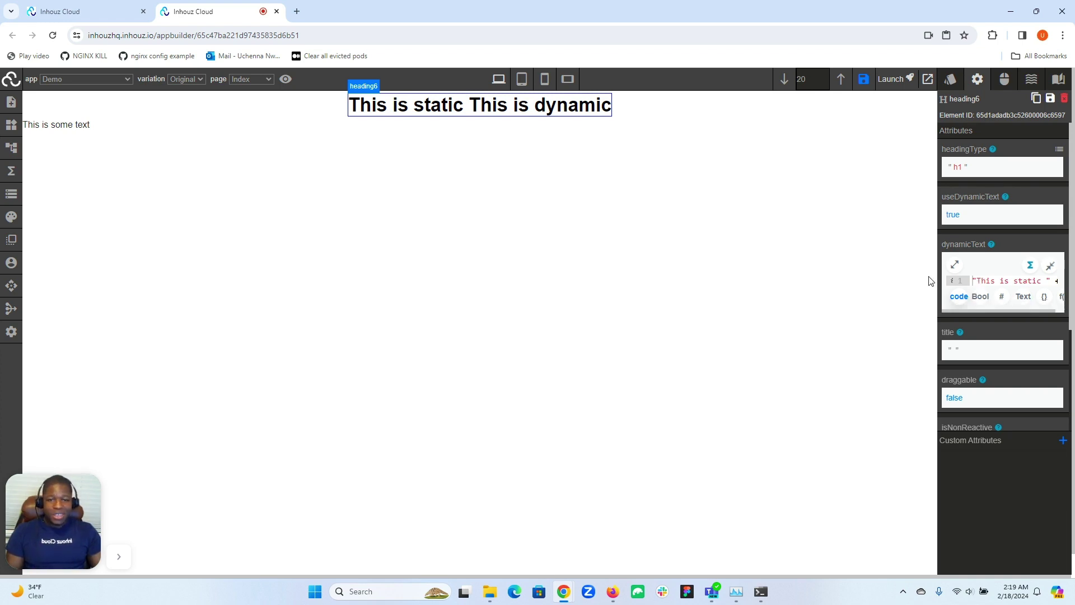
left_click(953, 215)
left_click(961, 241)
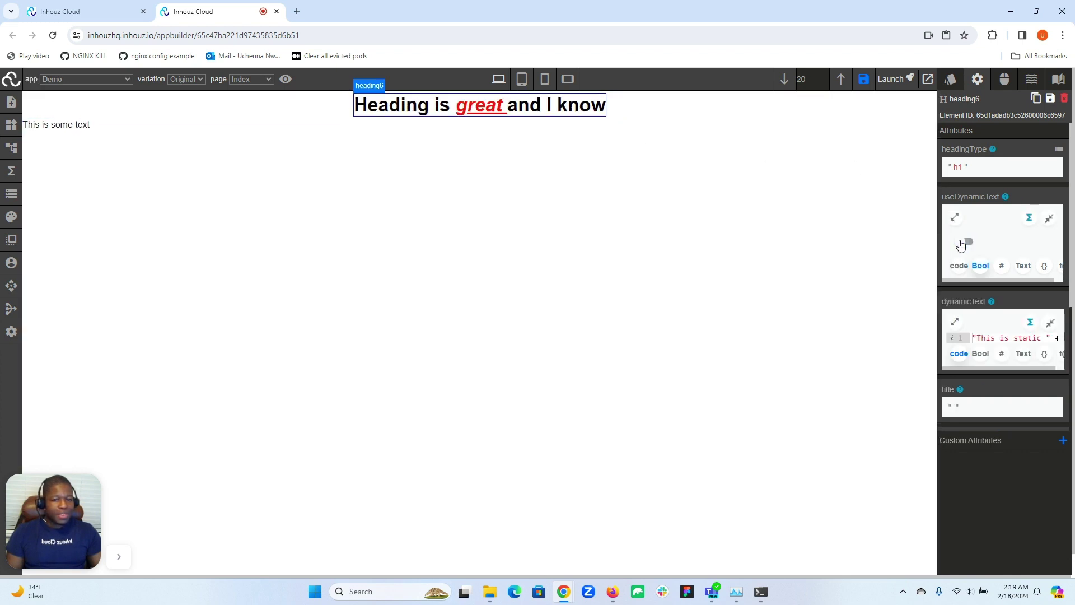
left_click(1049, 217)
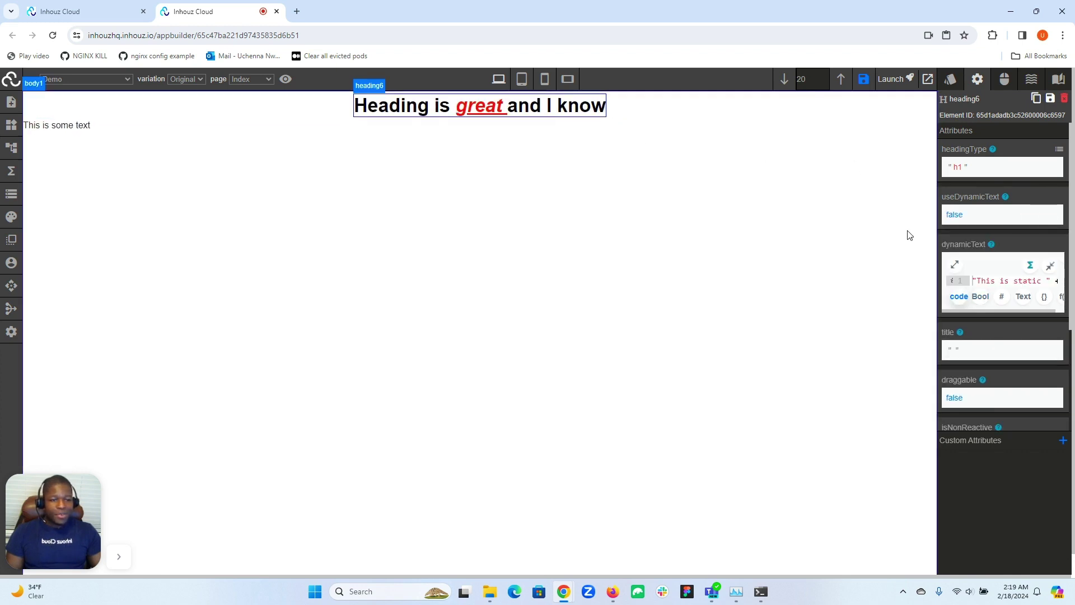
- Open the heading's static text for editing on the canvas and delete all of its existing content
scroll(980, 314, "down", 3)
scroll(985, 401, "down", 3)
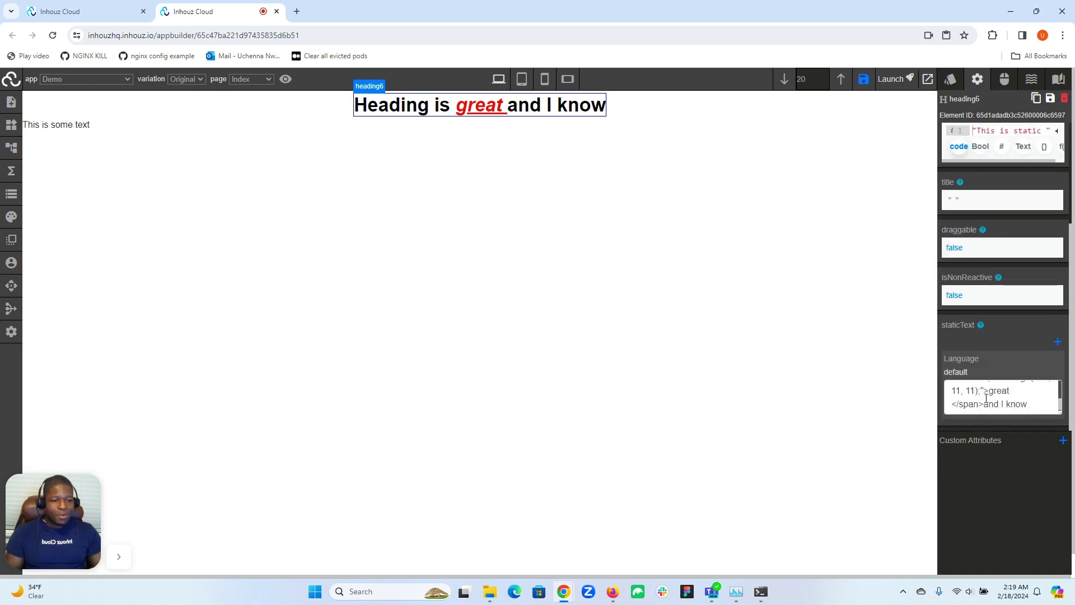
scroll(985, 401, "up", 3)
double_click(570, 109)
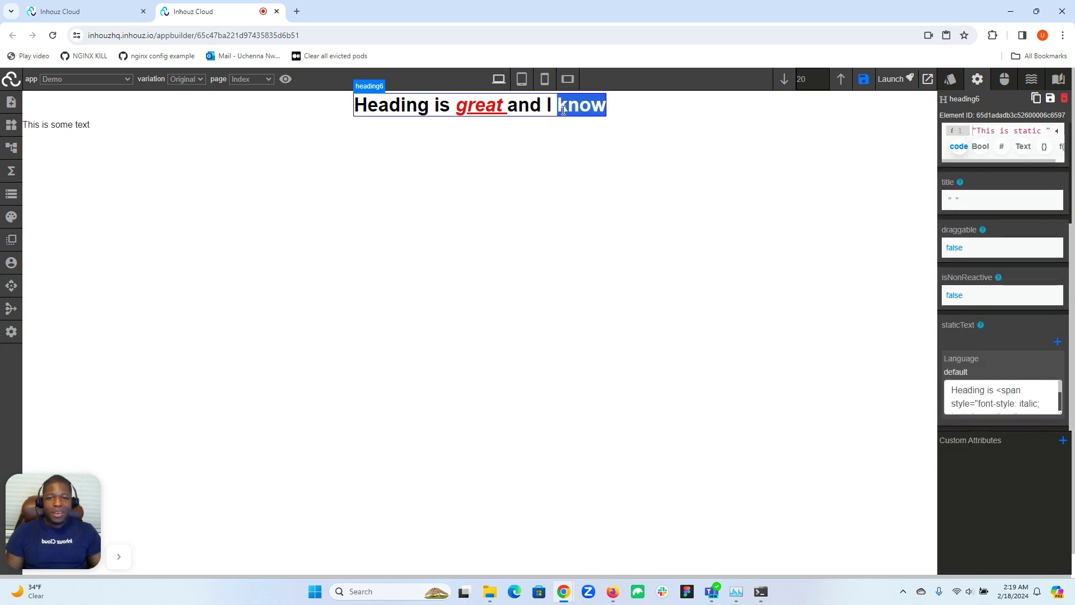
type("know")
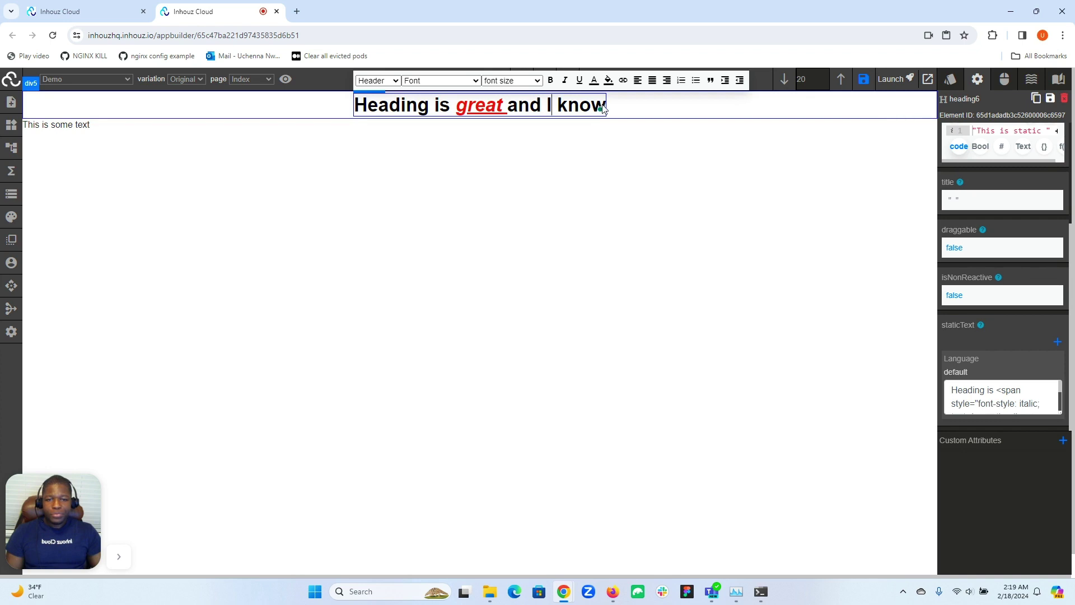
key("BackSpace")
key("BackSpace")
key("BackSpace")
key("BackSpace")
key("BackSpace")
key("BackSpace")
key("BackSpace")
key("BackSpace")
key("BackSpace")
key("BackSpace")
key("BackSpace")
key("BackSpace")
key("BackSpace")
key("BackSpace")
key("BackSpace")
key("BackSpace")
key("BackSpace")
key("BackSpace")
key("BackSpace")
key("BackSpace")
key("BackSpace")
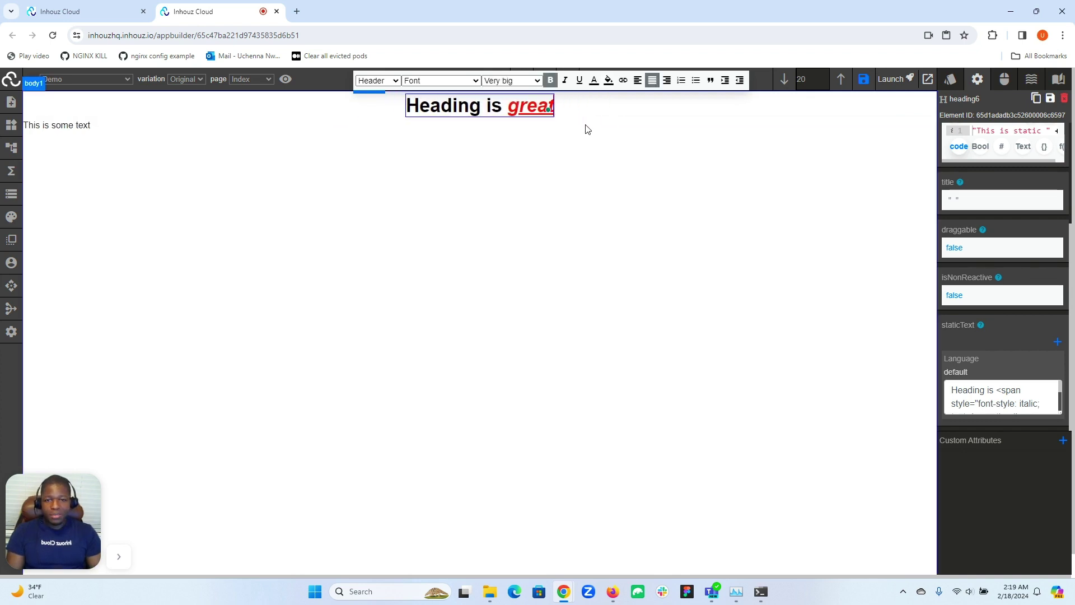
key("BackSpace")
key("BackSpace")
key("BackSpace")
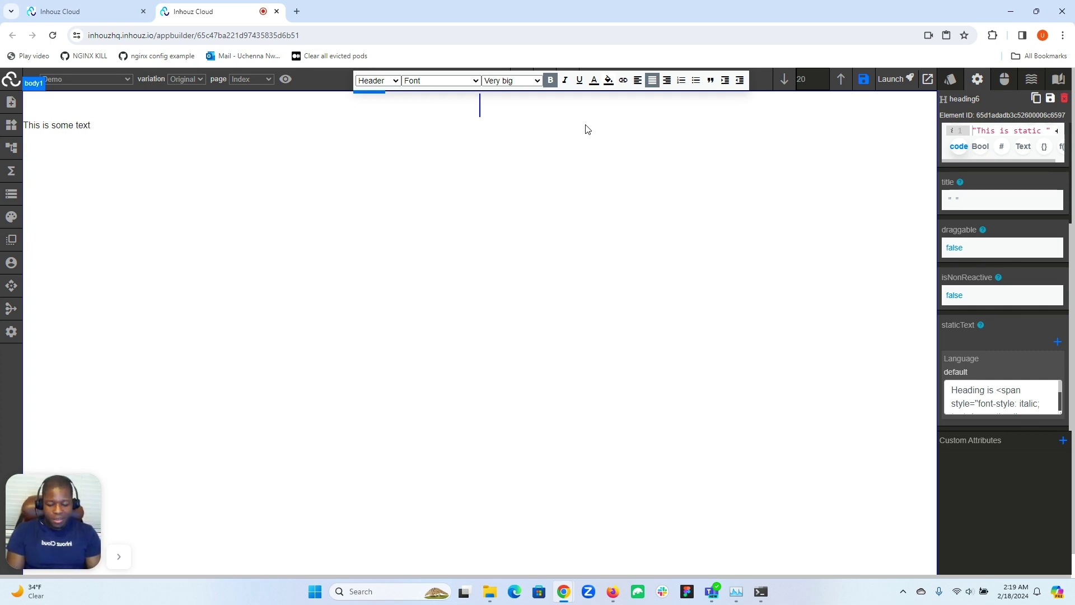
- Enter "This is static {{headerText1}}" as the heading's static text
type("This is")
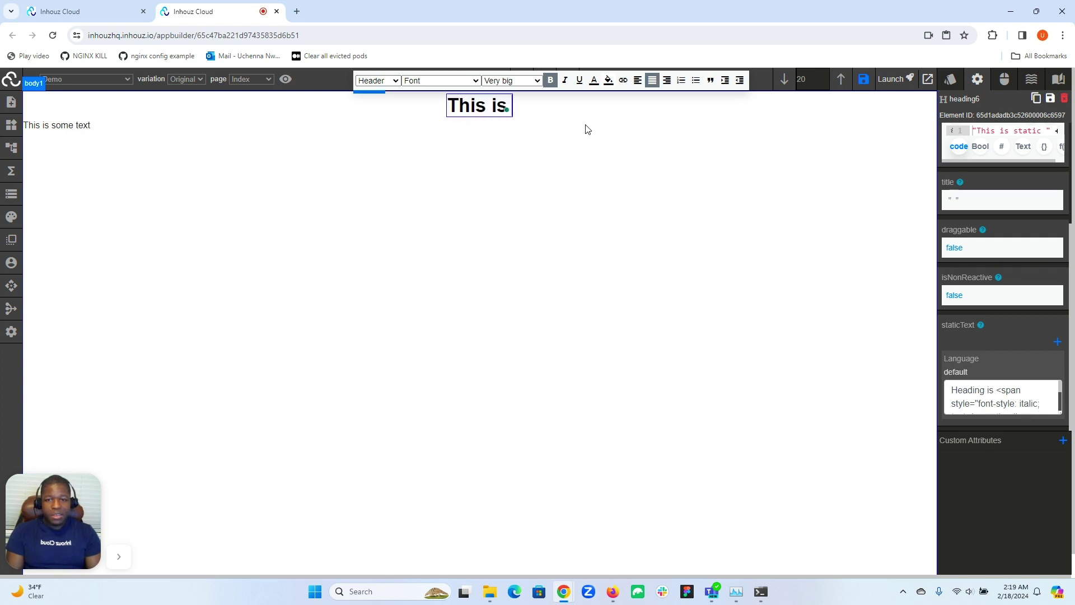
type(" static")
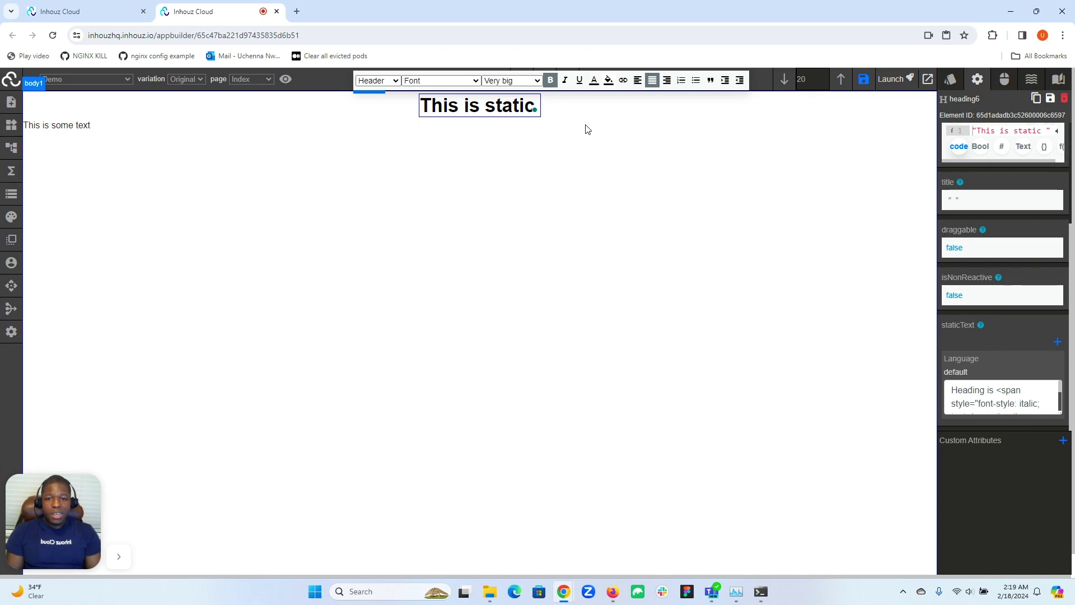
type(" {{}}")
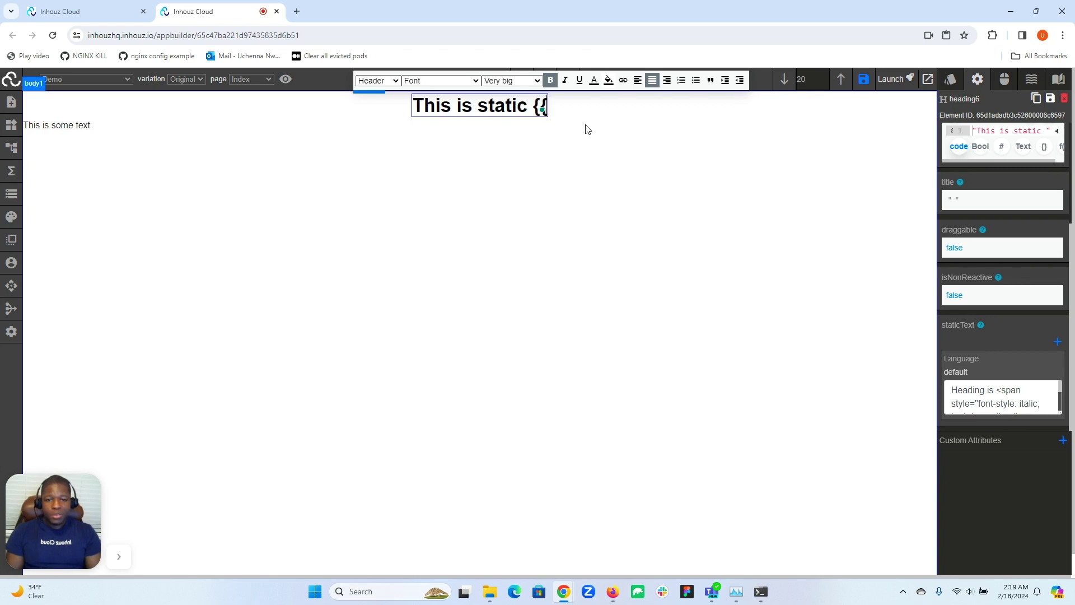
key("Left")
key("Left")
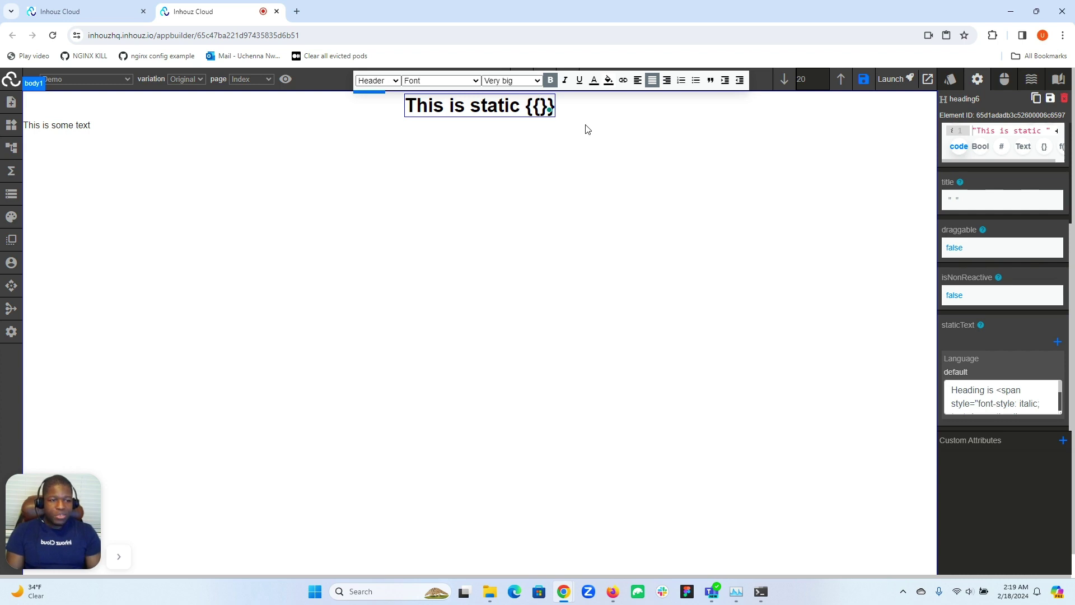
type("header")
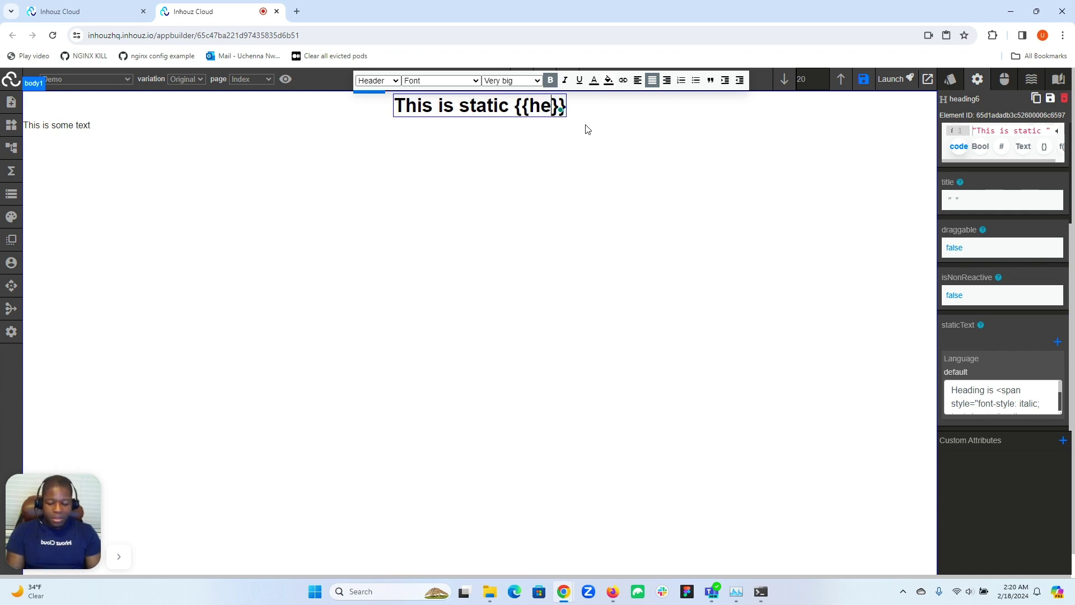
type("Text")
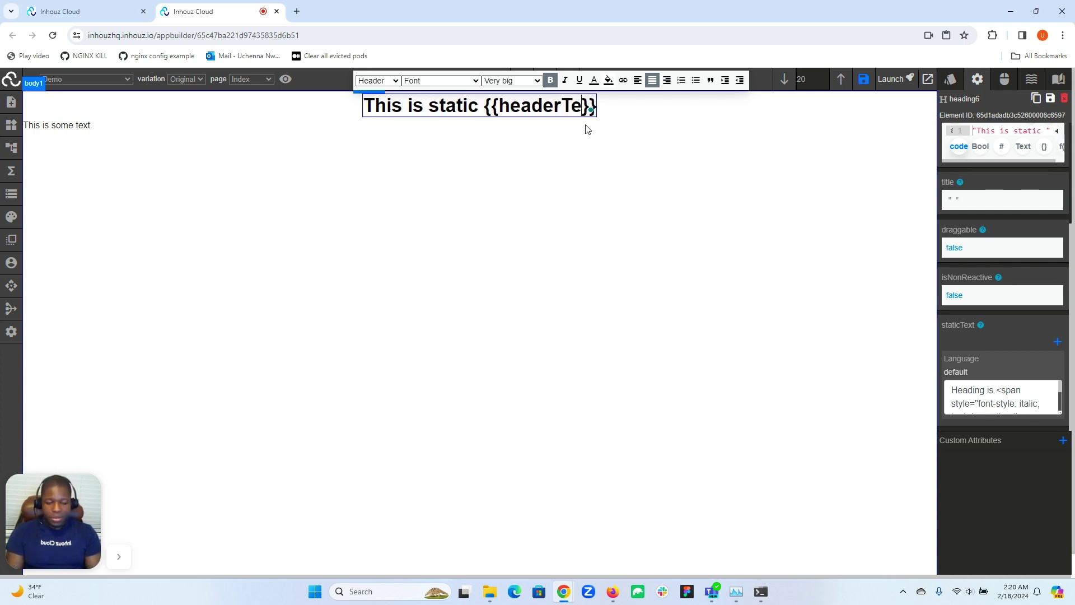
type("1")
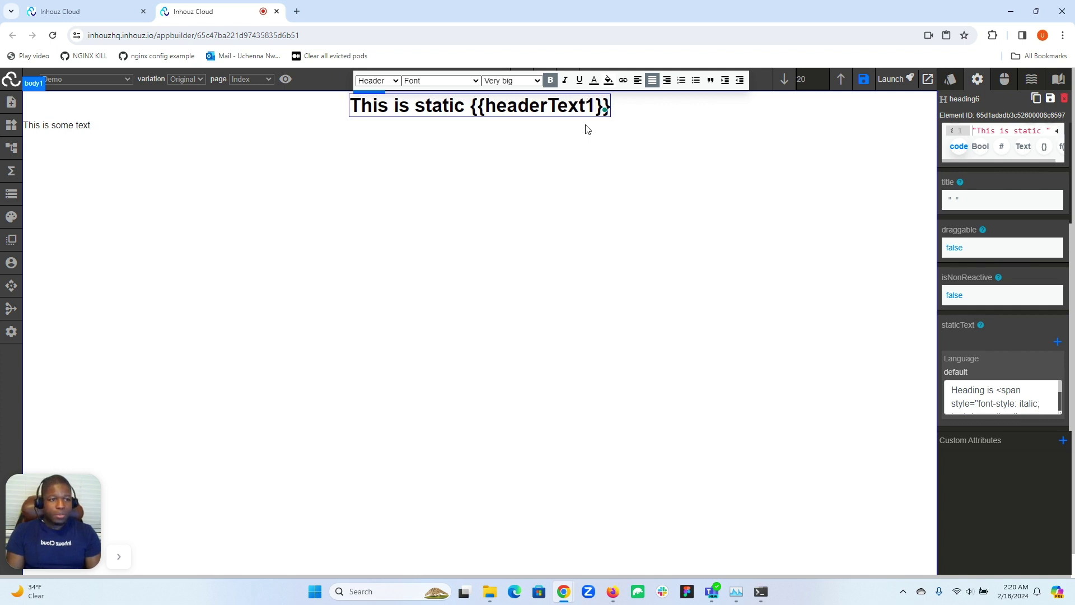
- Review the heading's dynamicText code in the expanded editor, close it, and finish the static text edit on the canvas
scroll(991, 179, "up", 2)
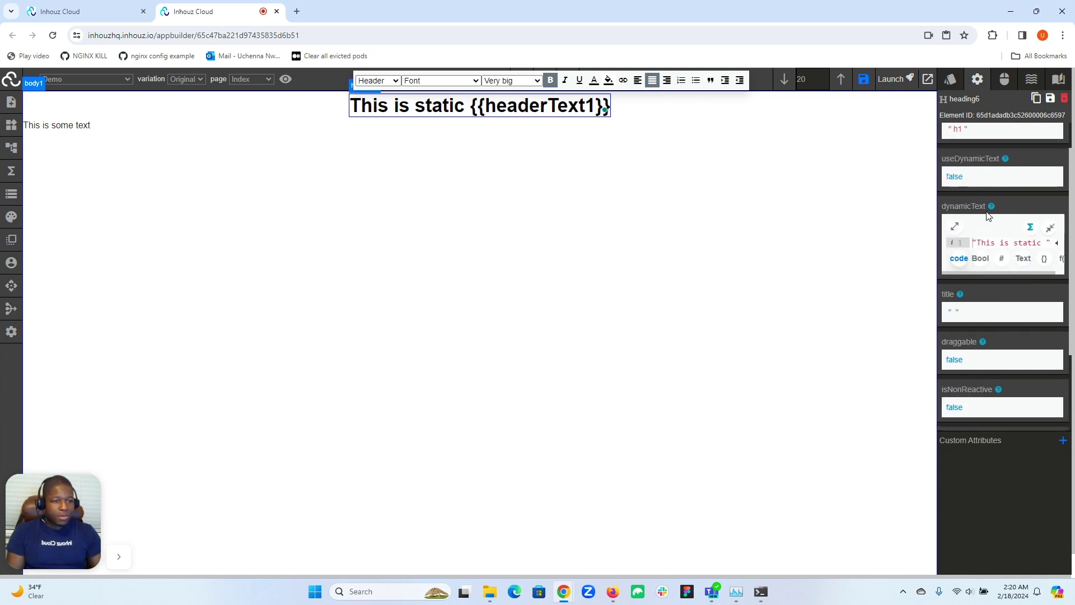
left_click(956, 228)
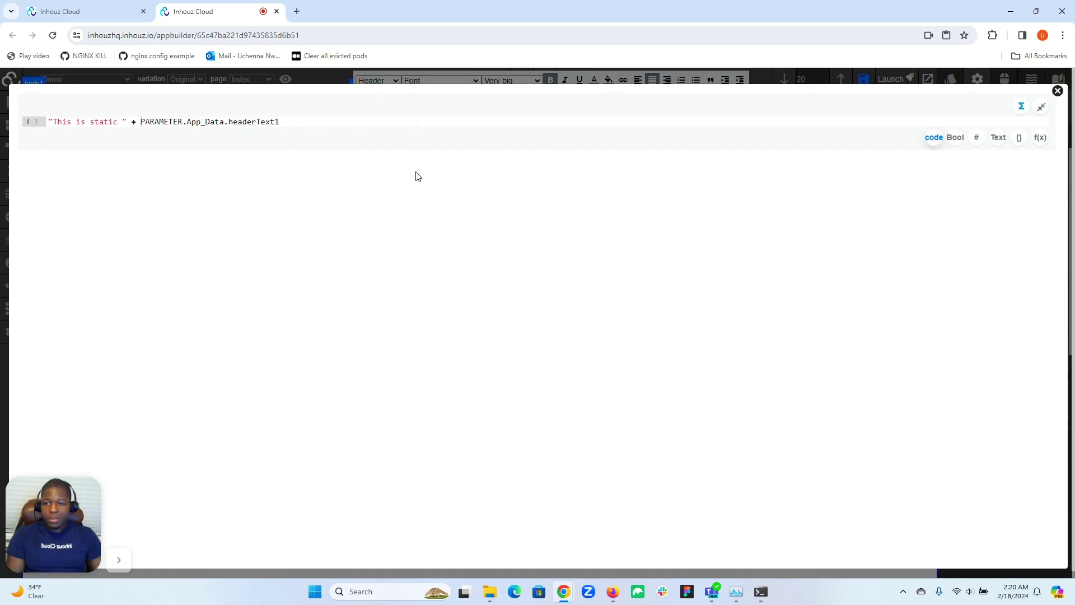
left_click(1058, 90)
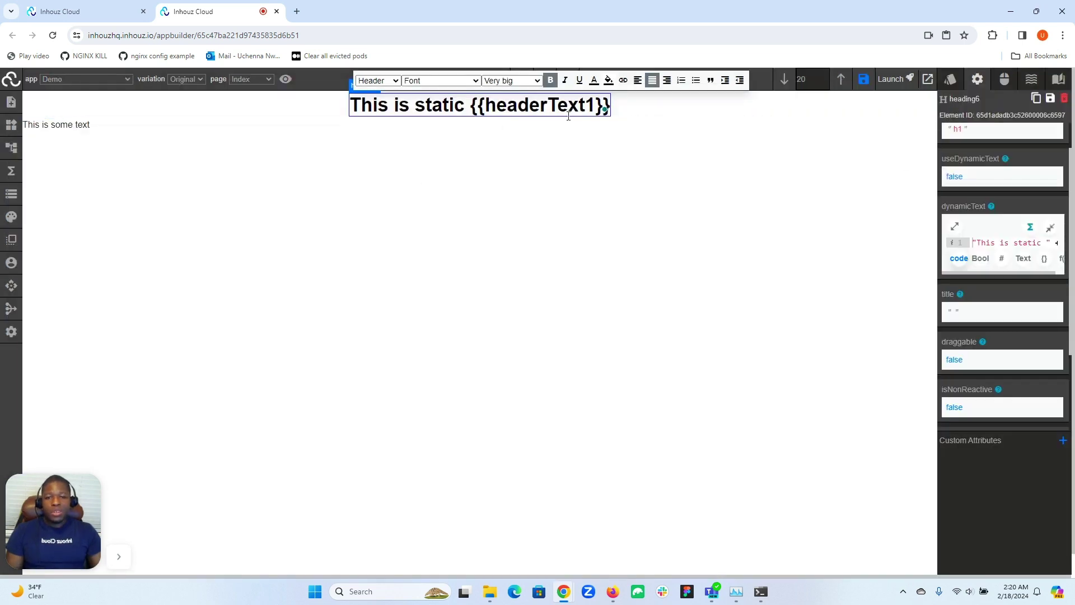
left_click(469, 154)
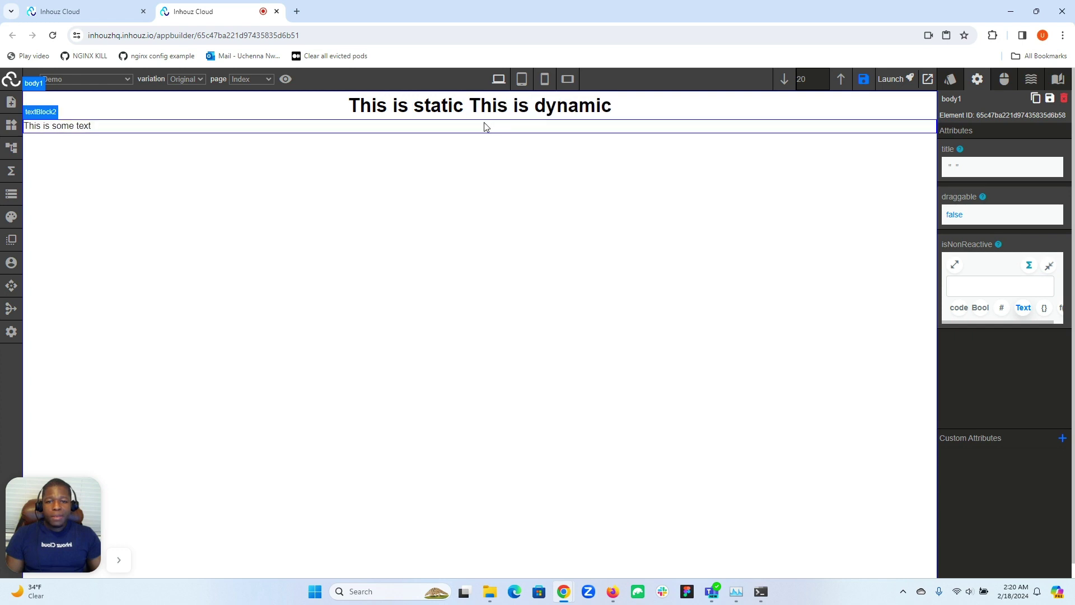
double_click(538, 109)
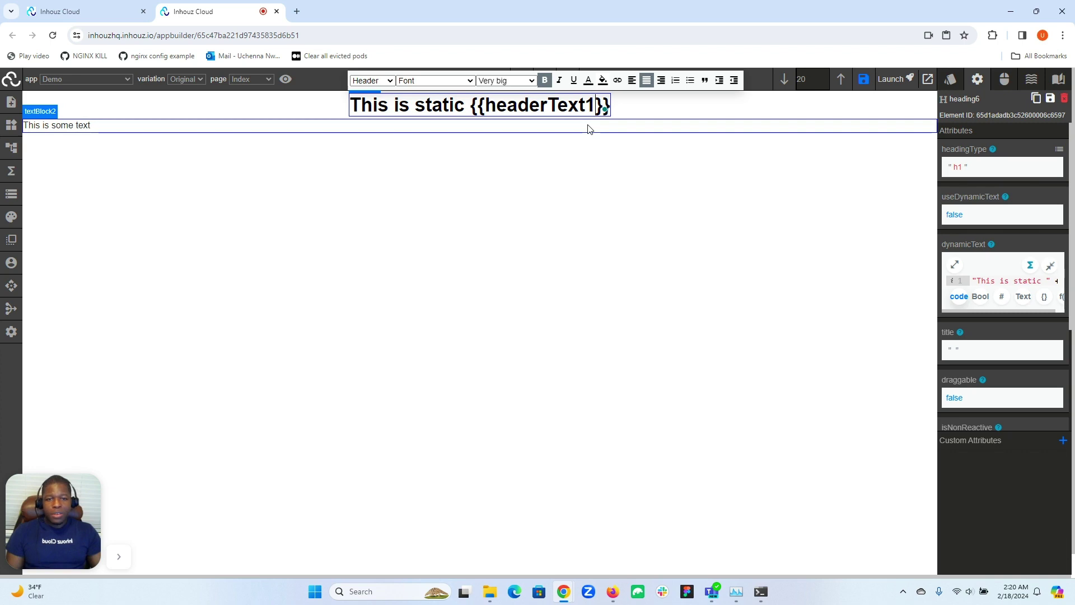
type(".")
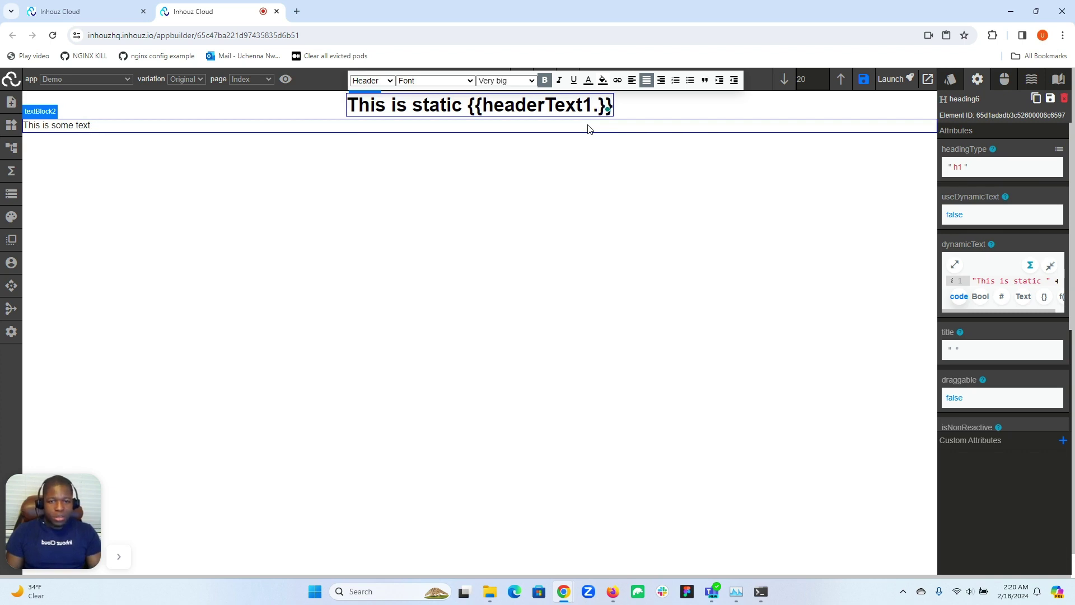
key("BackSpace")
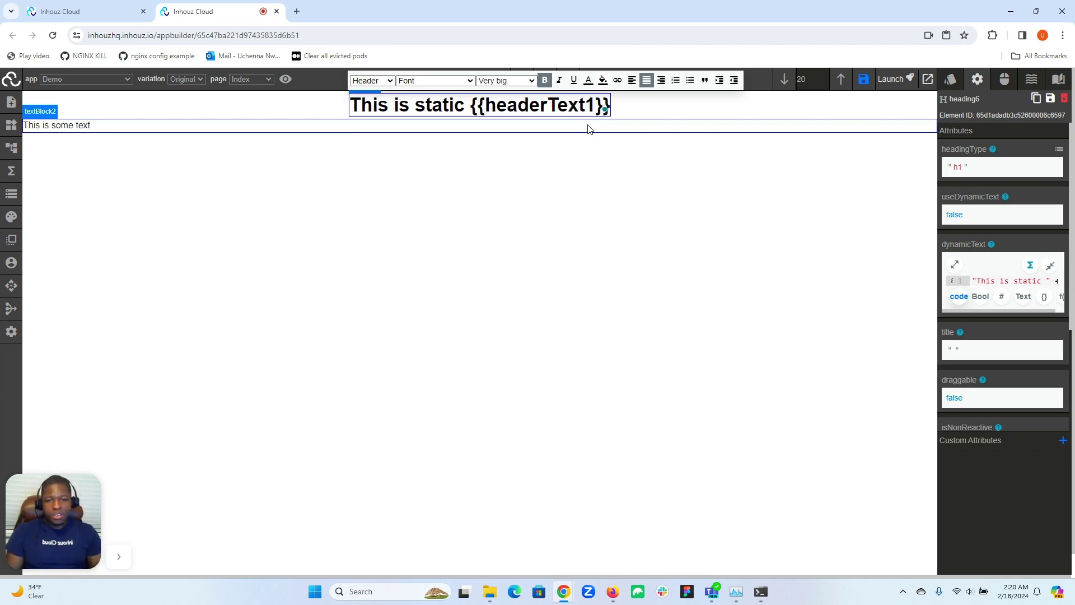
left_click(542, 205)
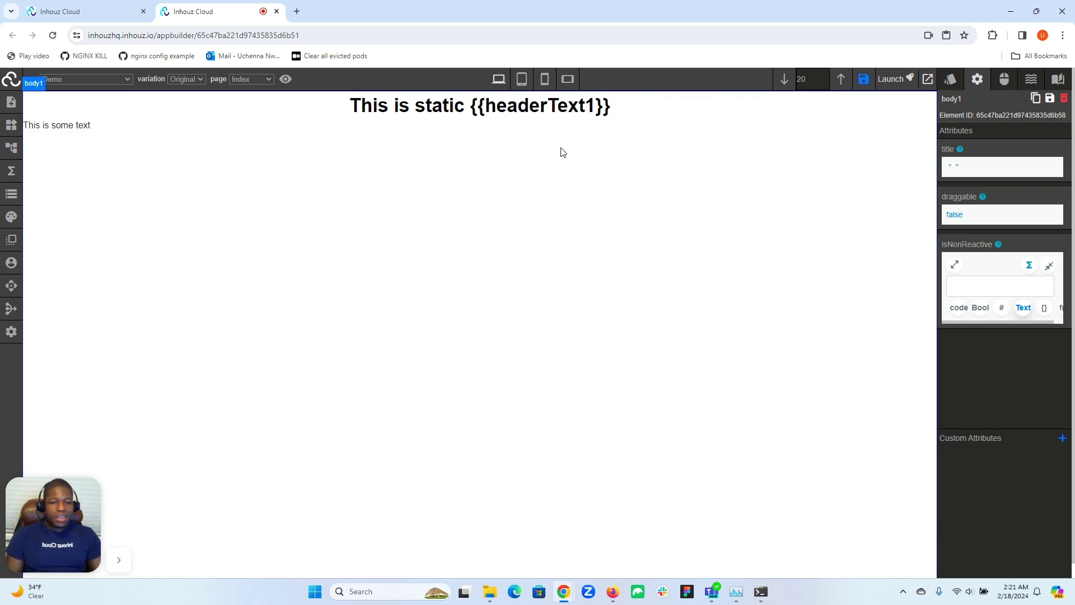
- Reopen the heading's static text to examine the {{headerText1}} placeholder and exit editing
left_click(626, 114)
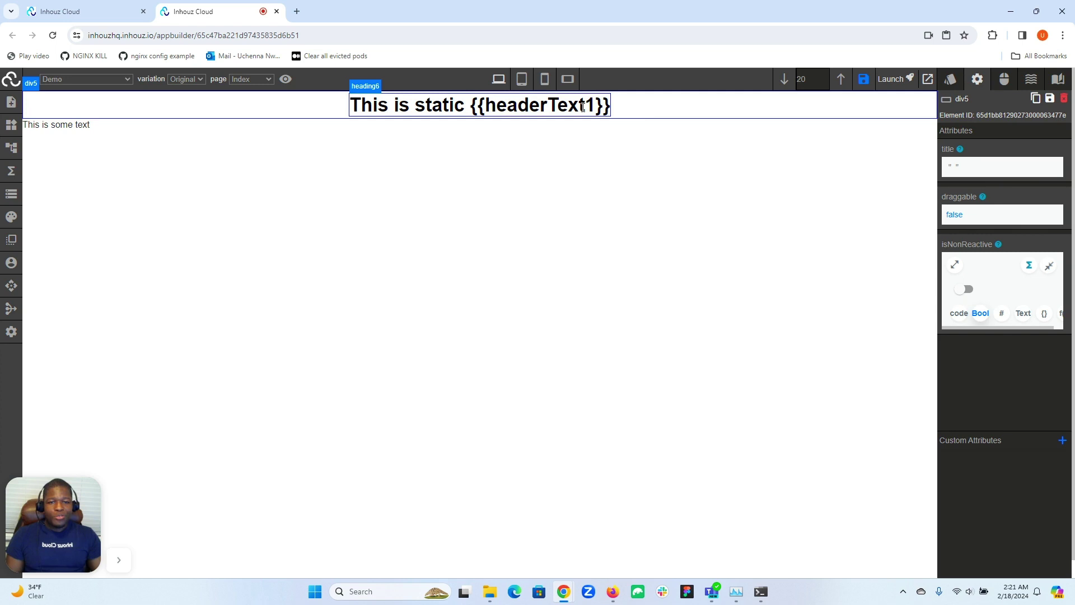
double_click(549, 112)
left_click(475, 106)
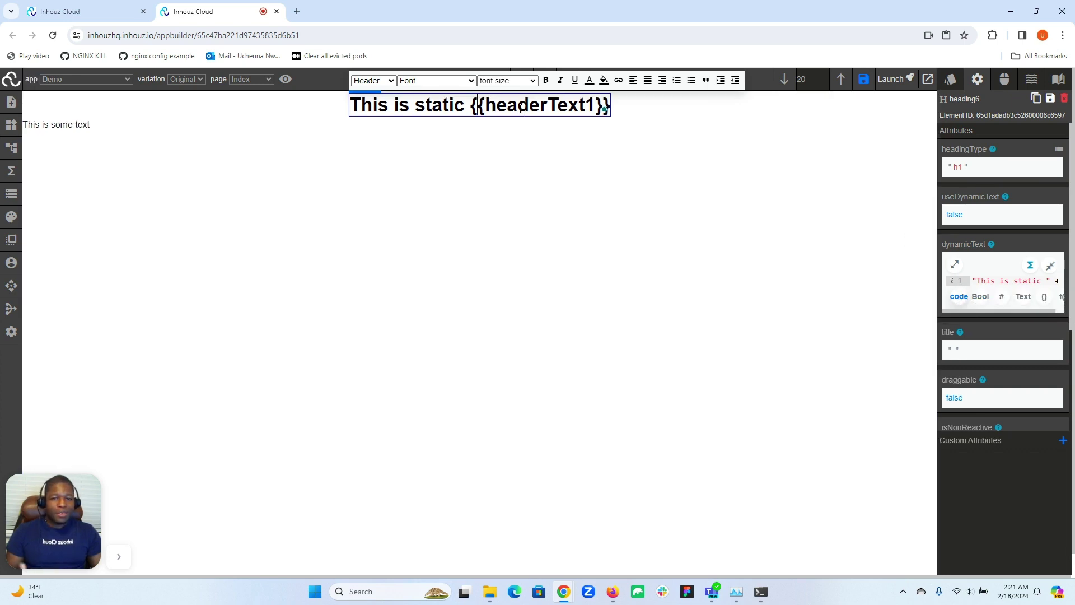
left_click(546, 173)
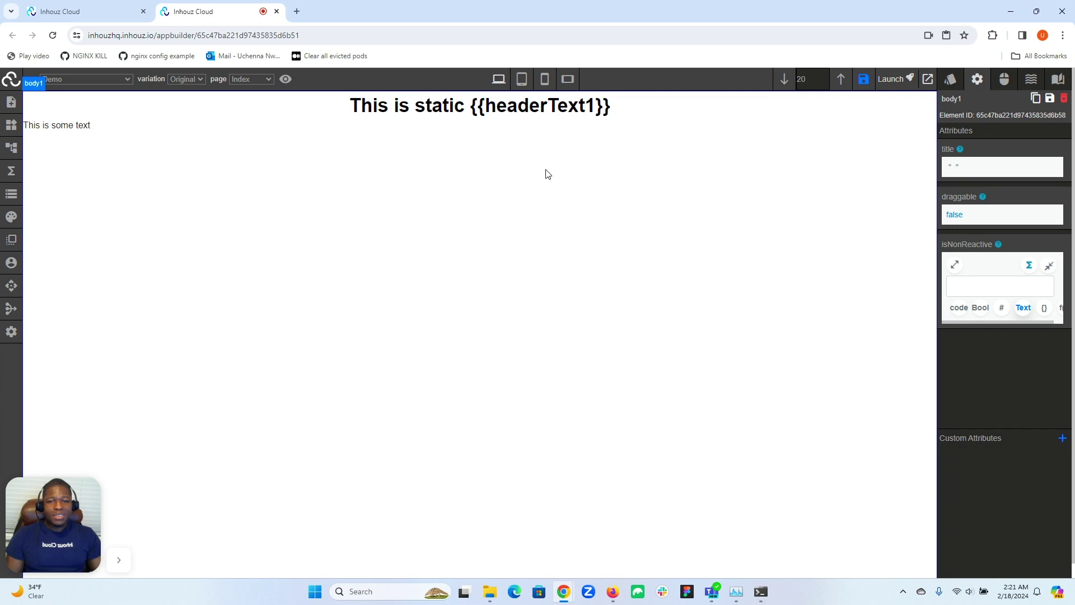